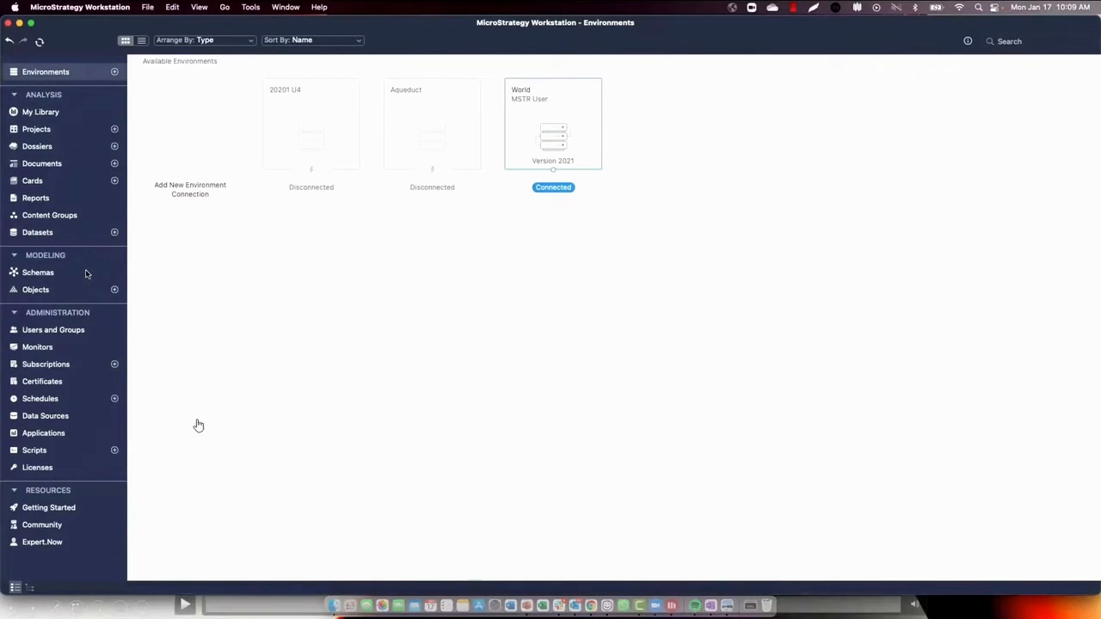
left_click(186, 606)
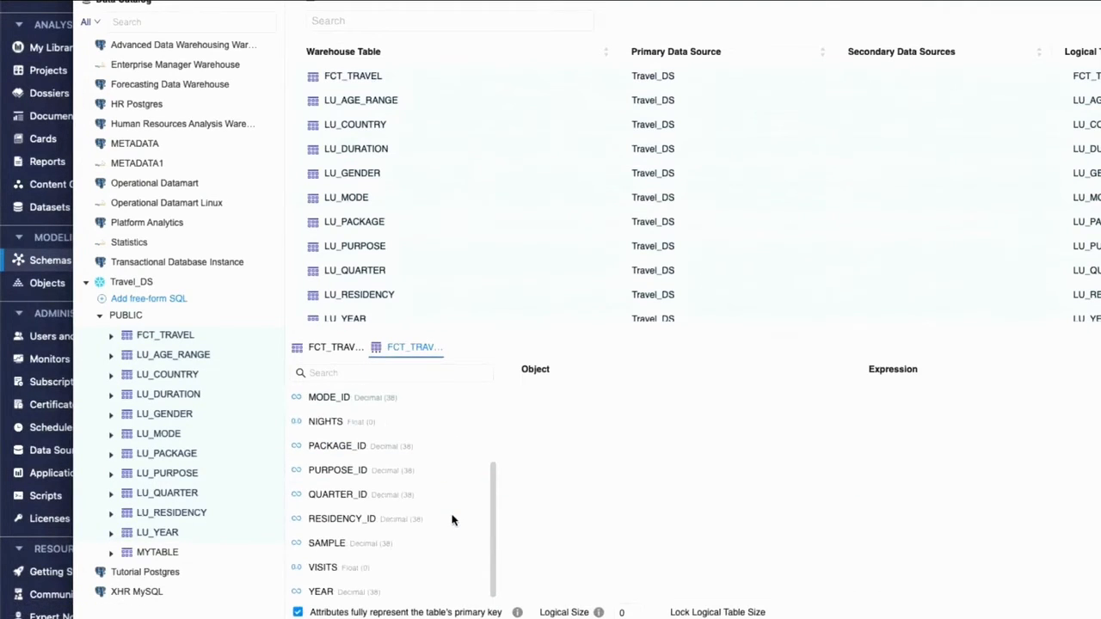
left_click(658, 387)
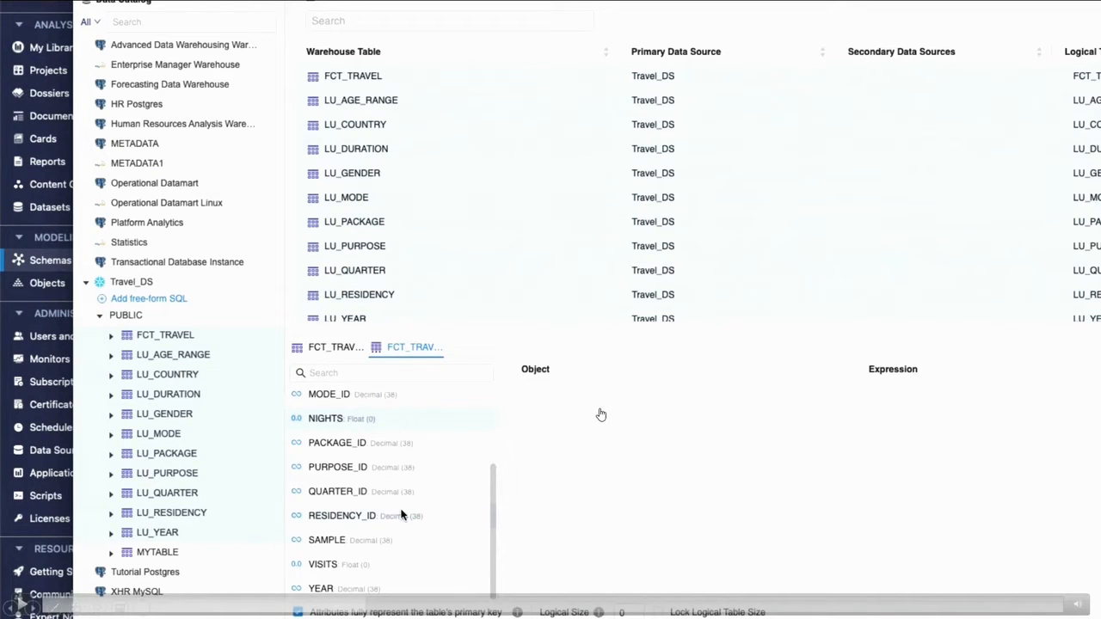
left_click(609, 407)
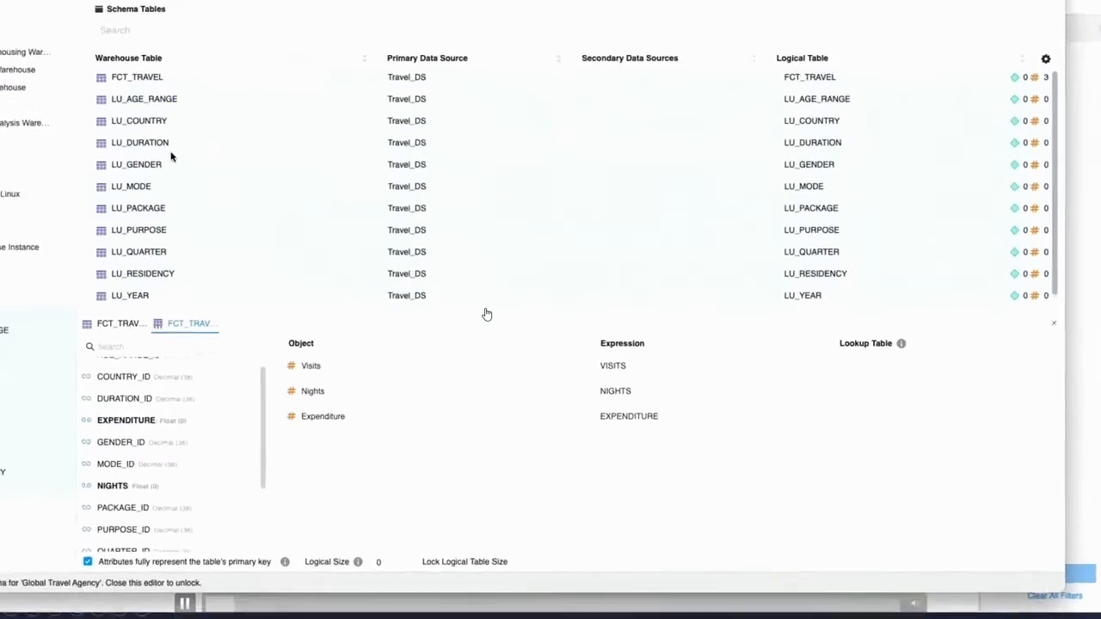
Create a new attribute from AGE_RANGE_ID in the LU_AGE_RANGE table and add AGE_RANGE_DESC as a form of it
left_click(130, 78)
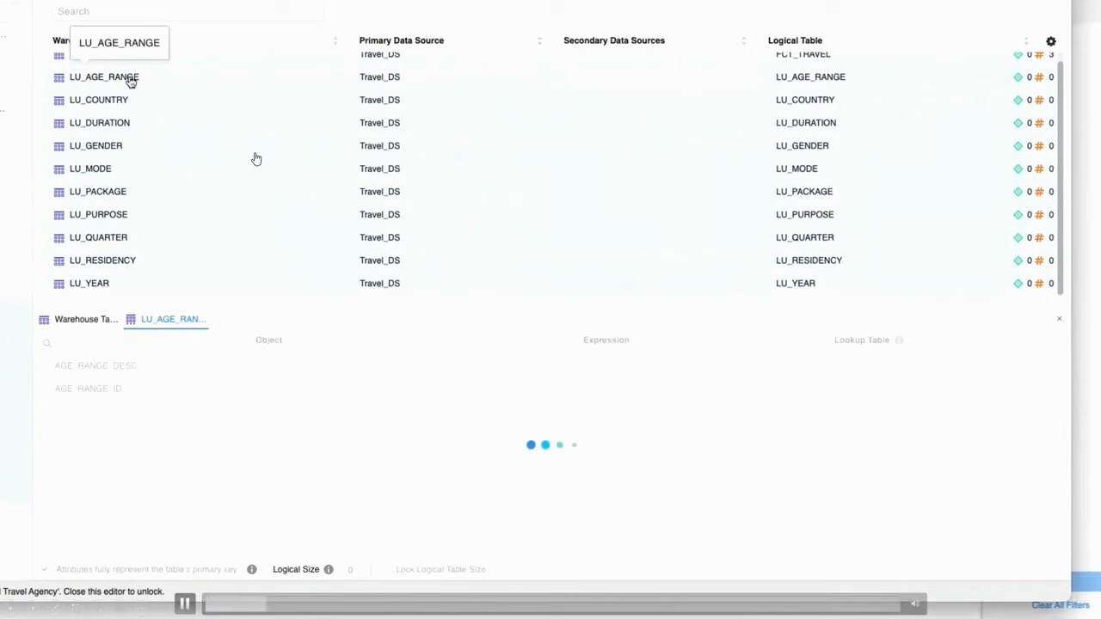
left_click(104, 389)
left_click(90, 423)
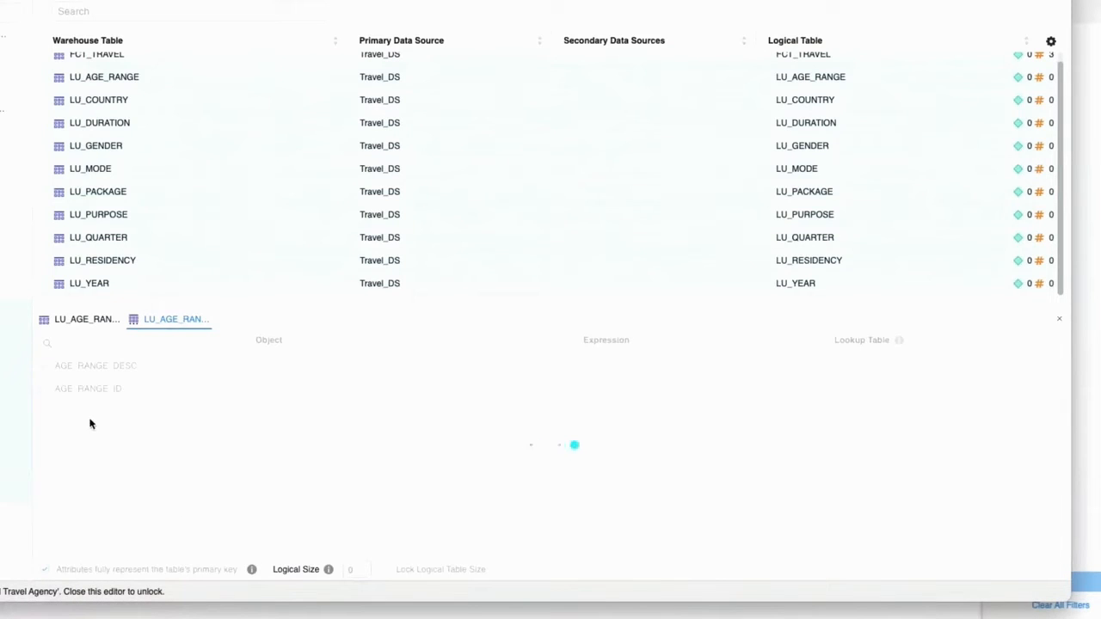
left_click(95, 369)
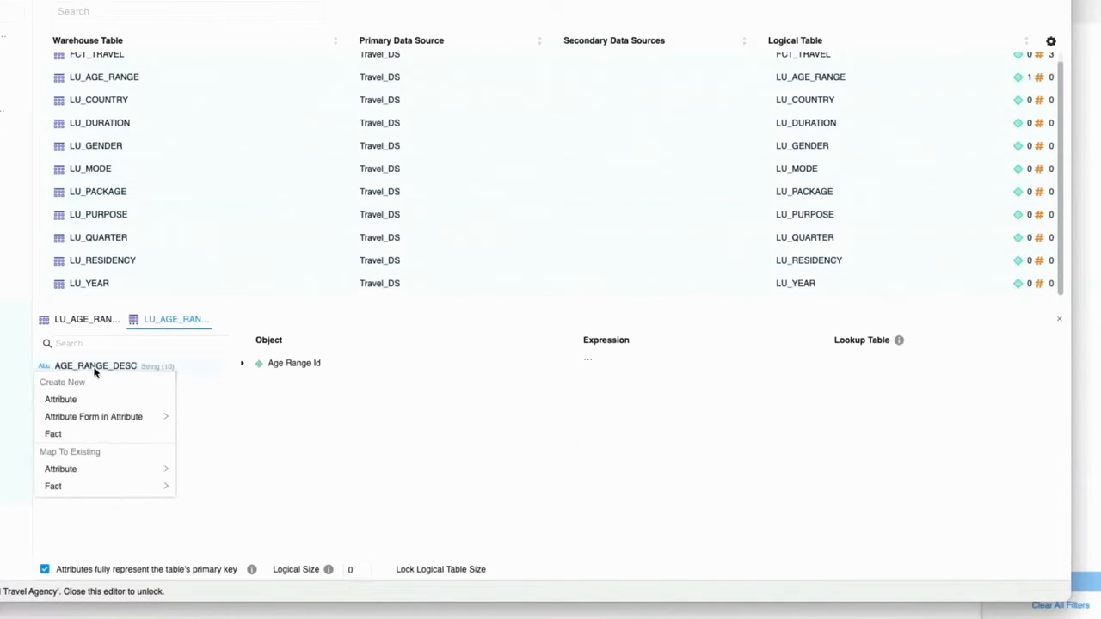
mouse_move(96, 422)
left_click(229, 424)
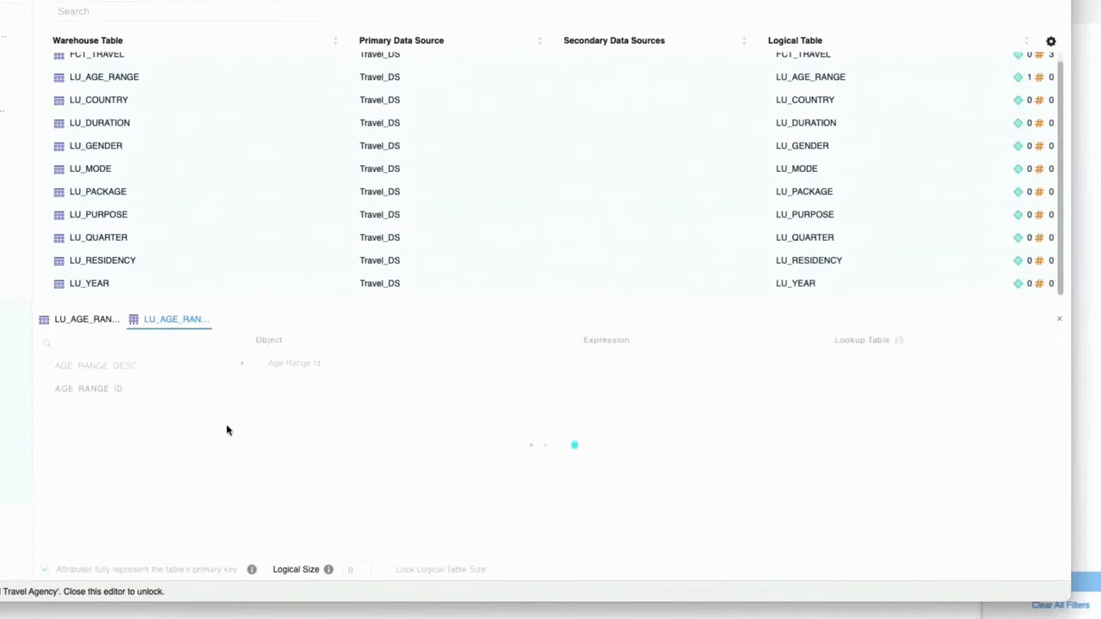
Rename the attribute built from AGE_RANGE_ID as Age Range
right_click(291, 366)
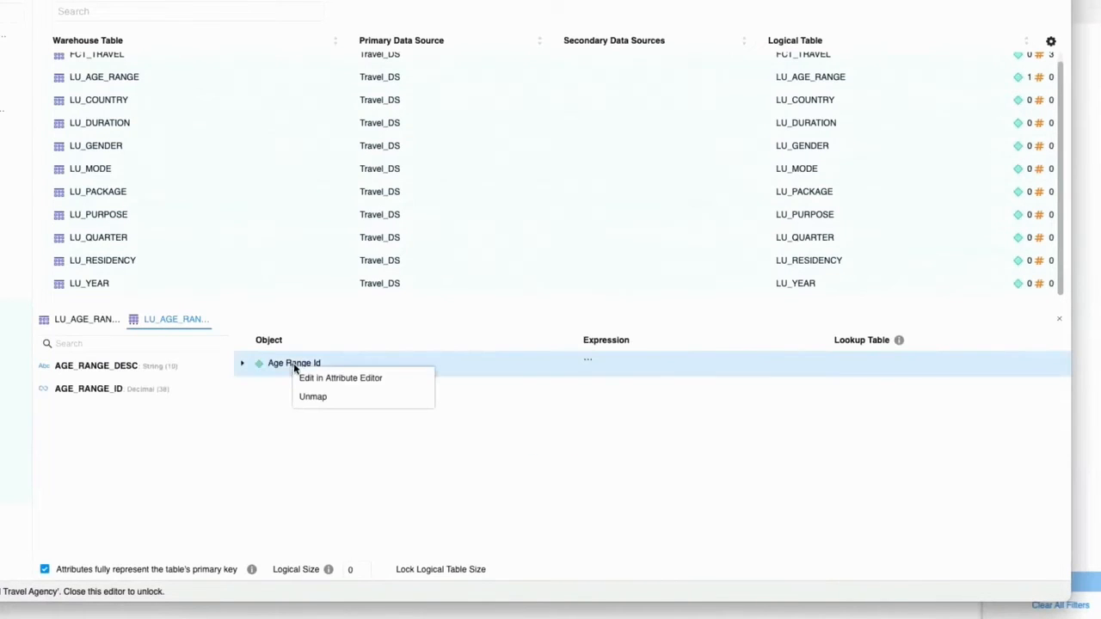
left_click(293, 363)
double_click(294, 364)
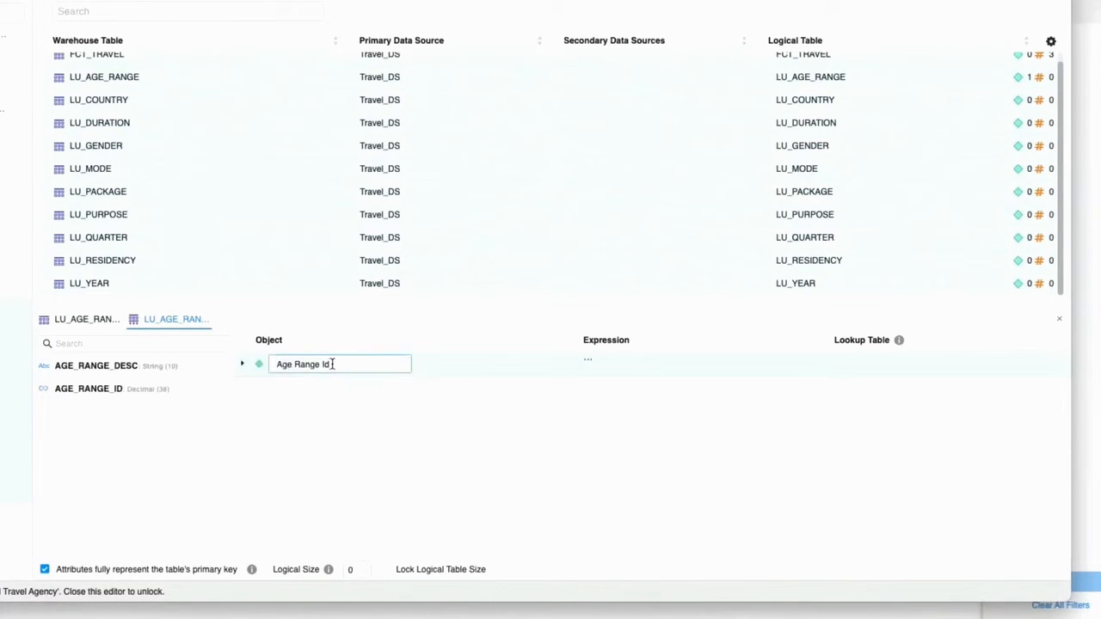
key("Return")
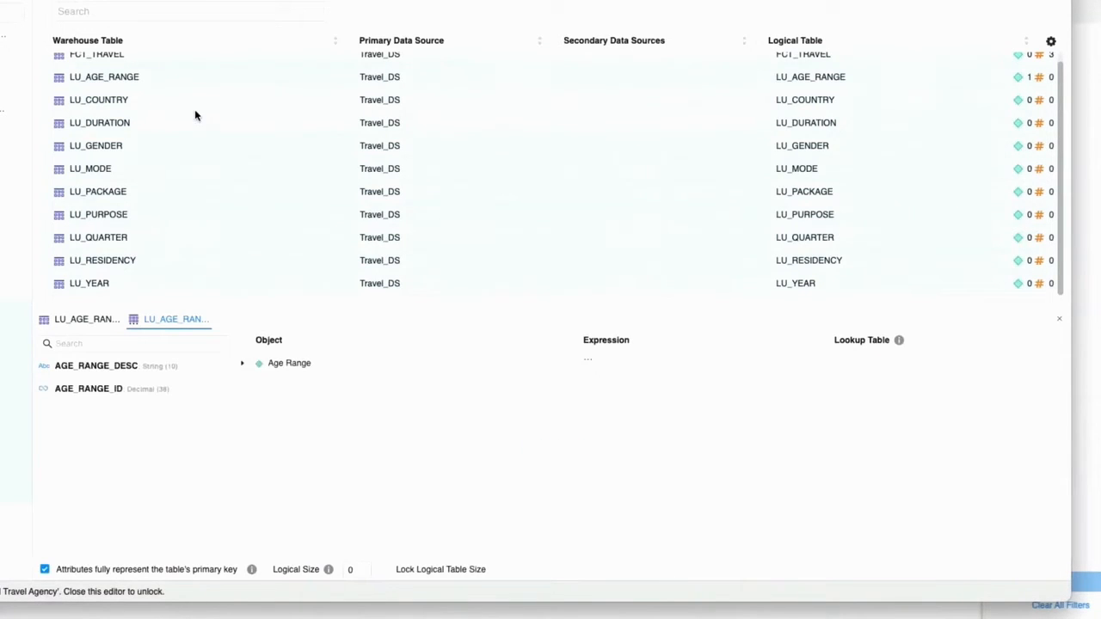
Create a new attribute from GENDER_ID in the LU_GENDER table and add GENDER_DESC as a form of it
scroll(195, 119, "up", 1)
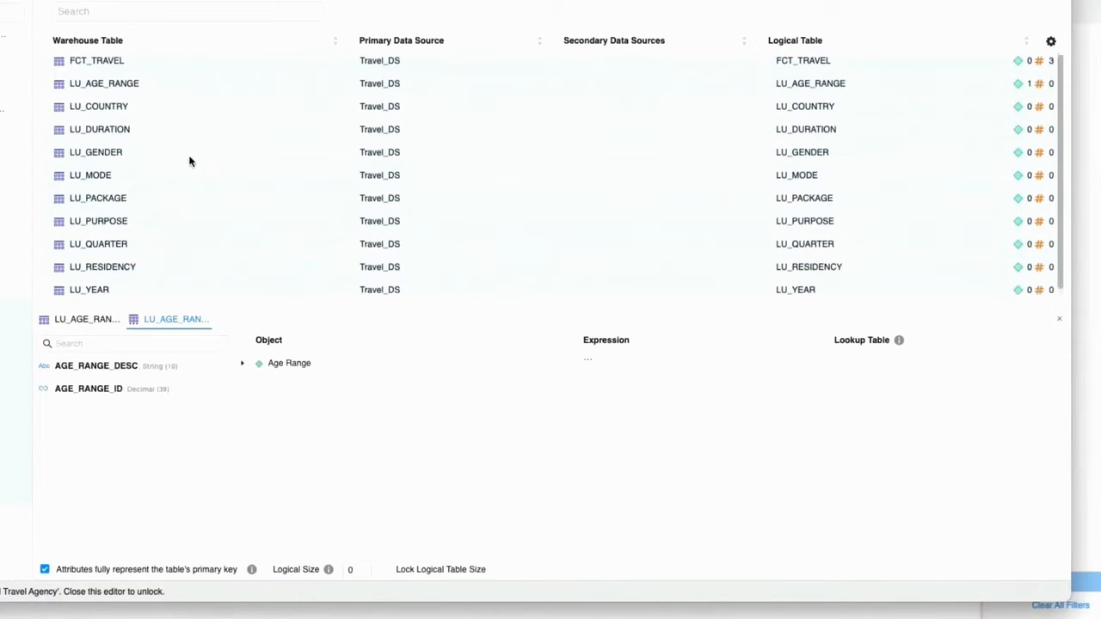
scroll(189, 160, "down", 1)
left_click(112, 148)
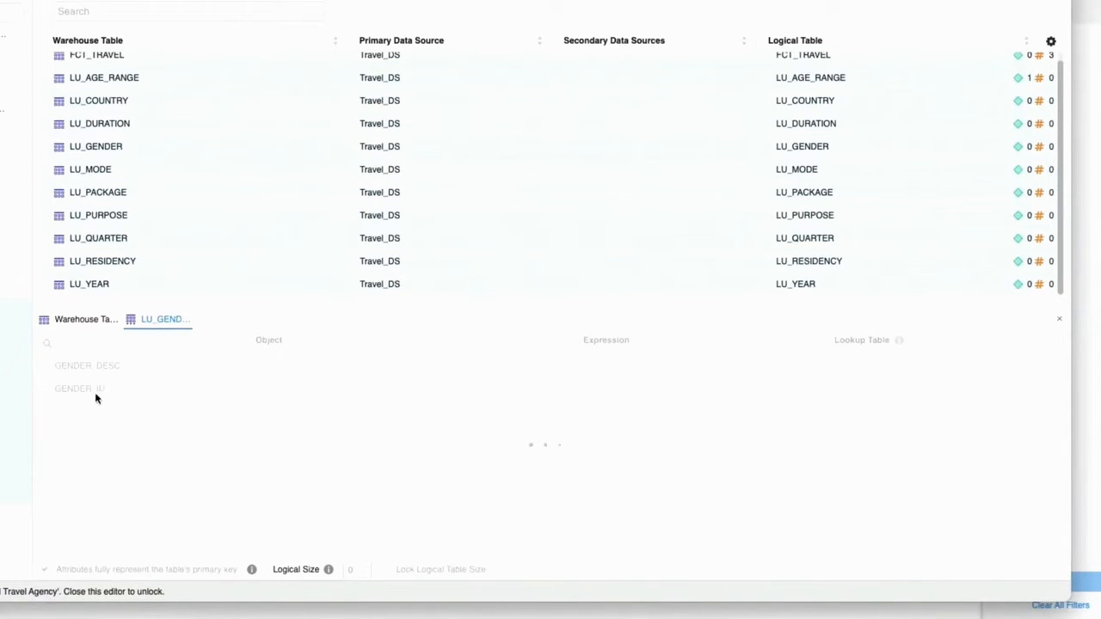
right_click(95, 387)
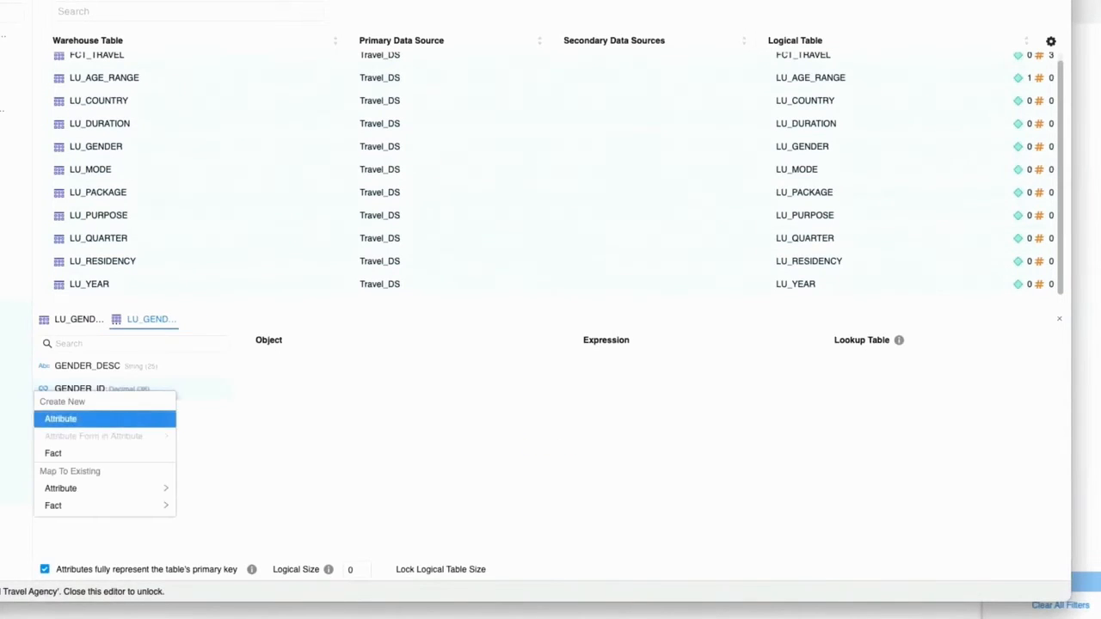
left_click(64, 419)
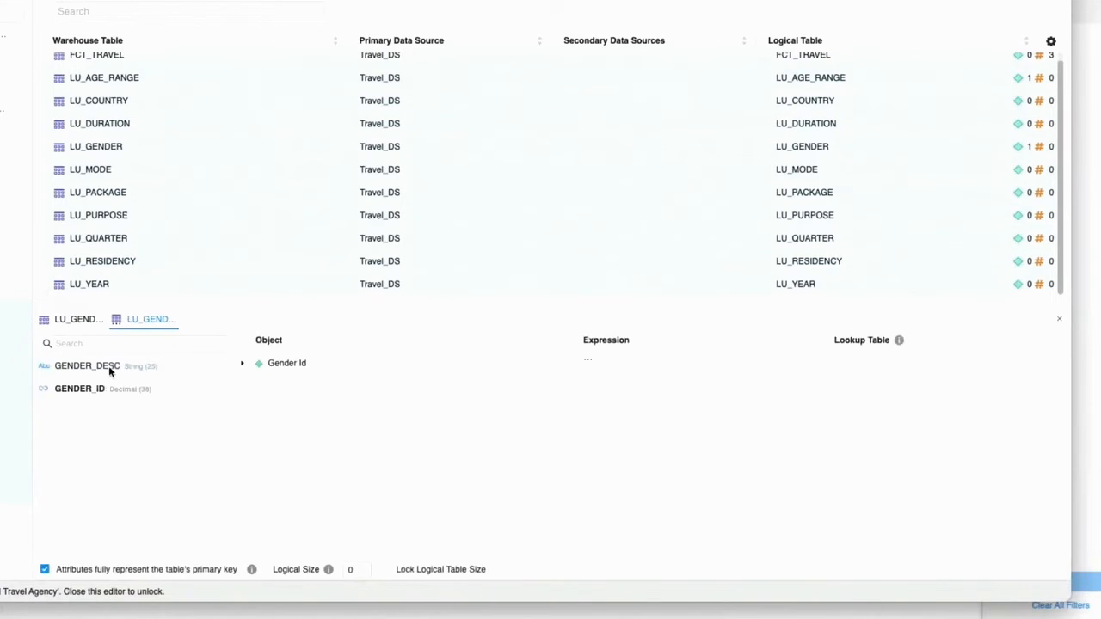
right_click(111, 368)
mouse_move(135, 417)
left_click(187, 419)
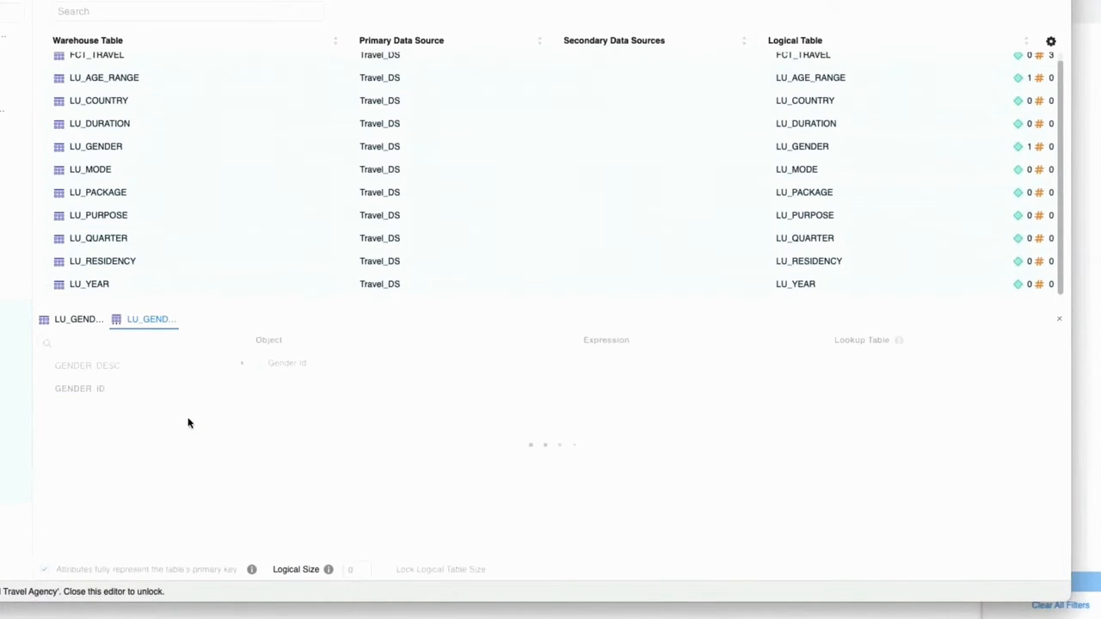
right_click(100, 370)
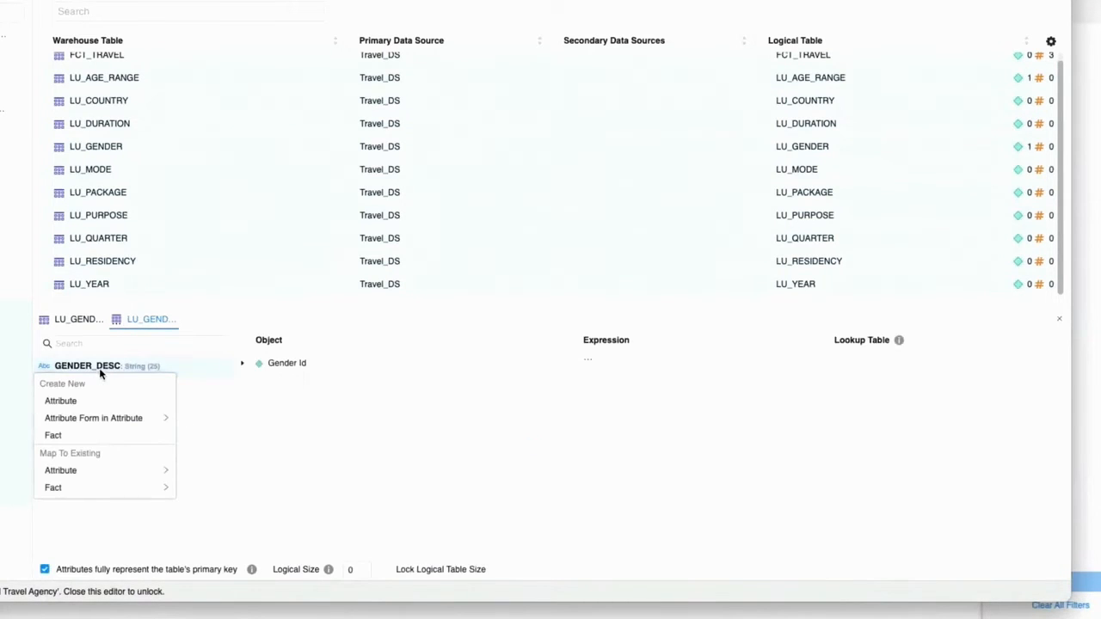
Rename the attribute built from GENDER_ID as Gender
left_click(296, 365)
double_click(301, 368)
key("Right")
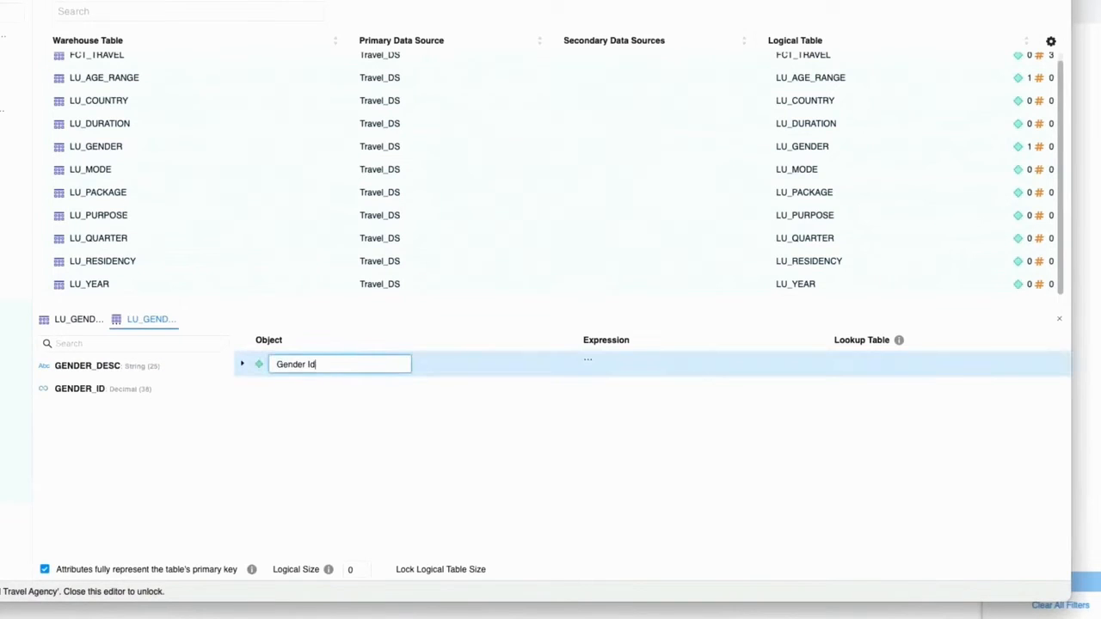
key("BackSpace")
key("BackSpace")
key("BackSpace")
key("Return")
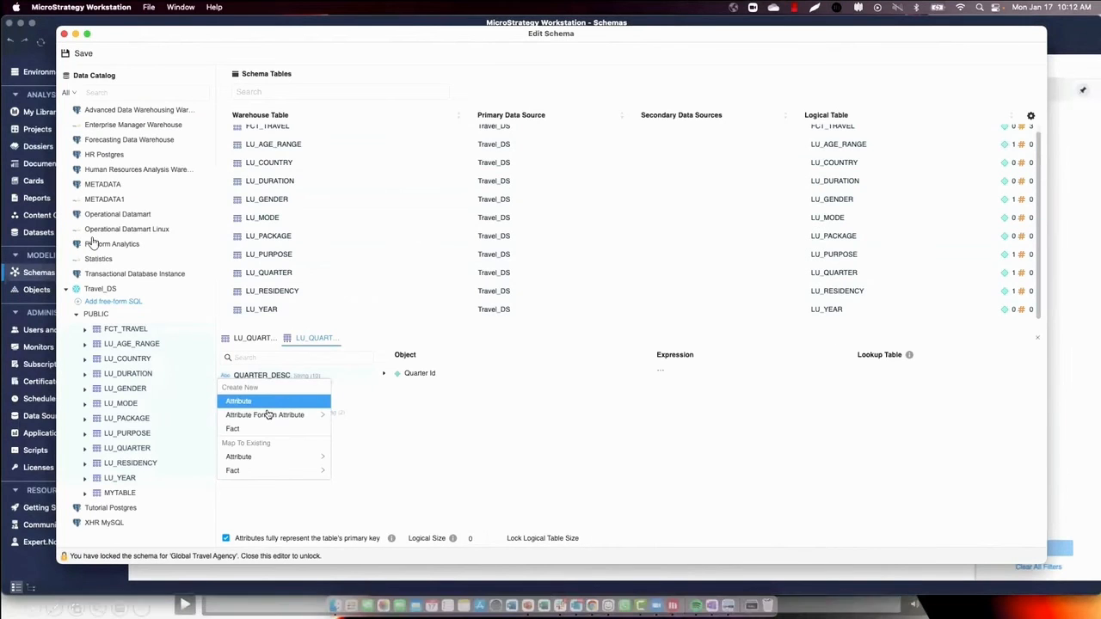
Add QUARTER_DESC and QUARTER_SHORT_DESC as new attribute forms in the Quarter Id attribute of LU_QUARTER
mouse_move(309, 416)
left_click(356, 421)
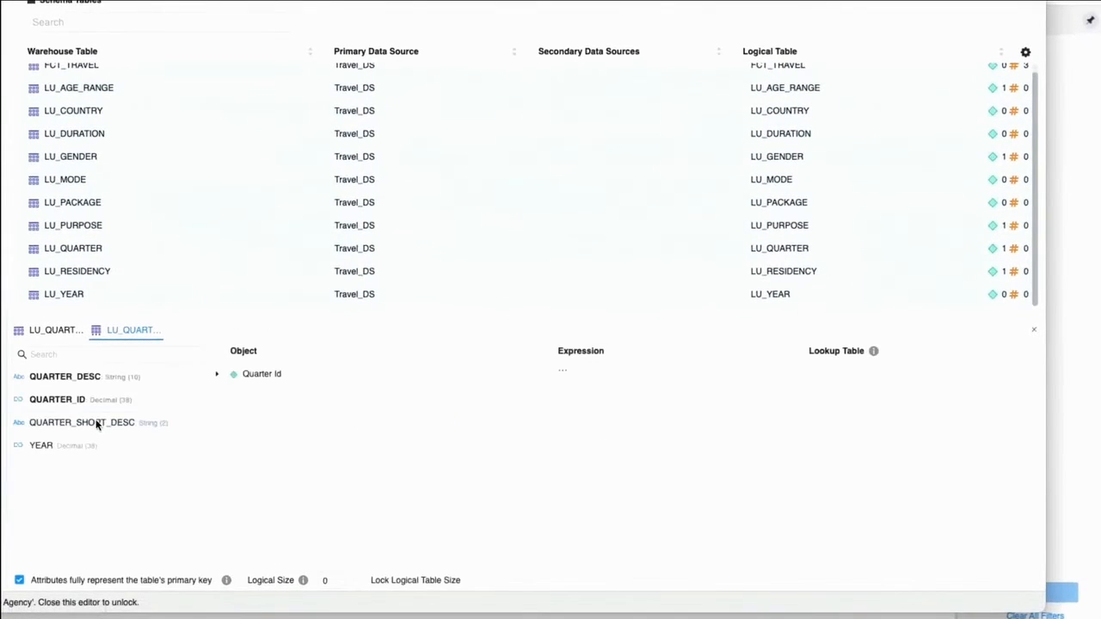
right_click(96, 422)
mouse_move(108, 469)
left_click(187, 477)
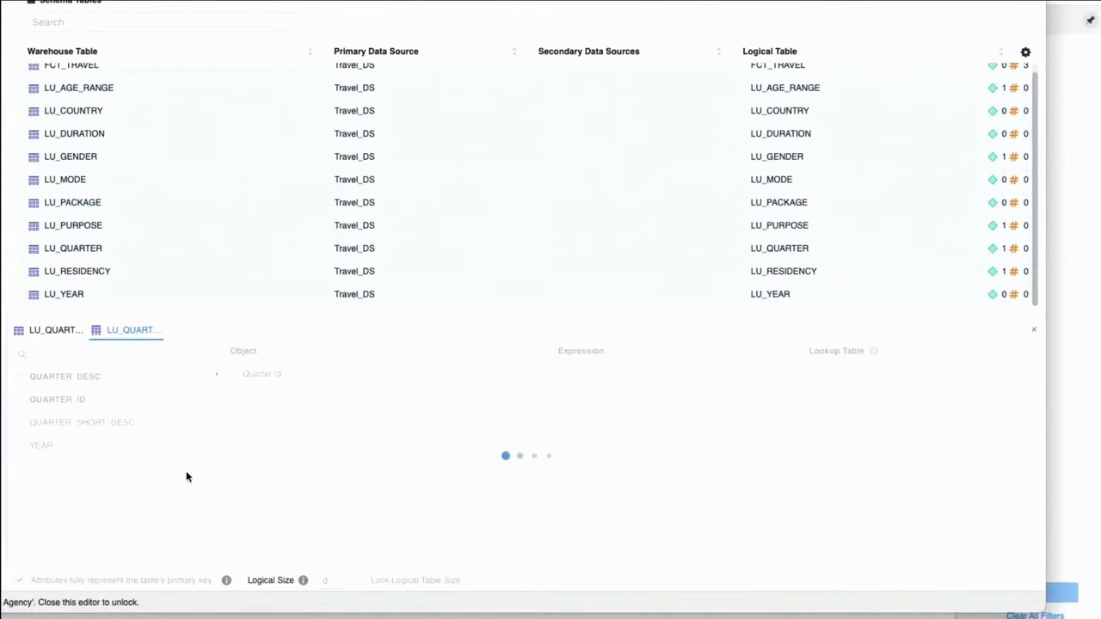
Rename the Quarter Id attribute as Quarter
double_click(261, 377)
triple_click(347, 372)
key("End")
key("BackSpace")
key("BackSpace")
key("BackSpace")
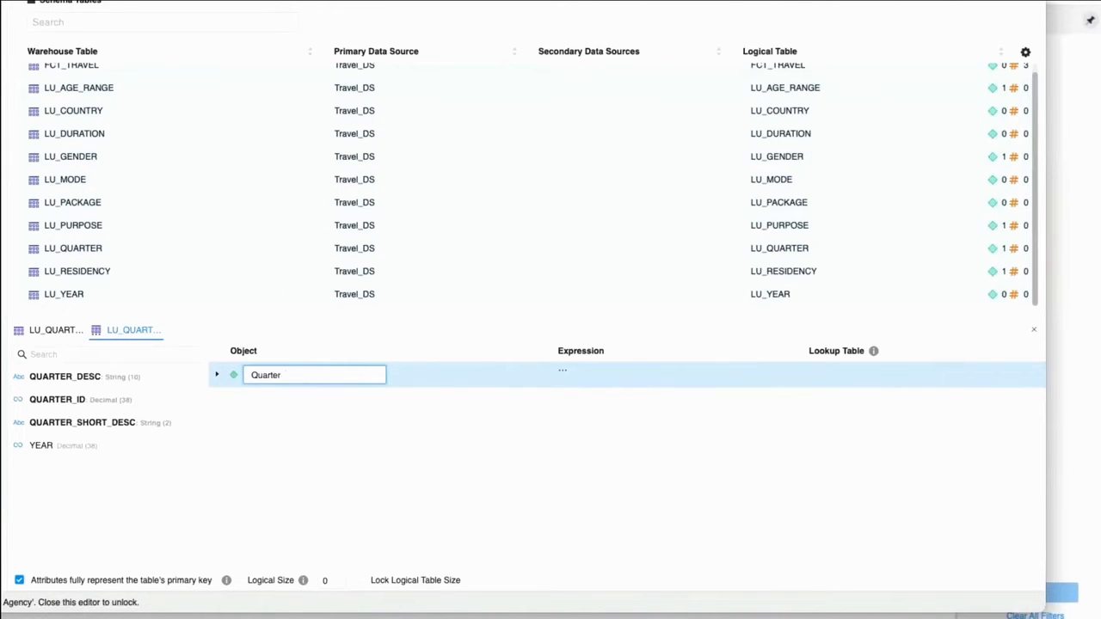
key("Return")
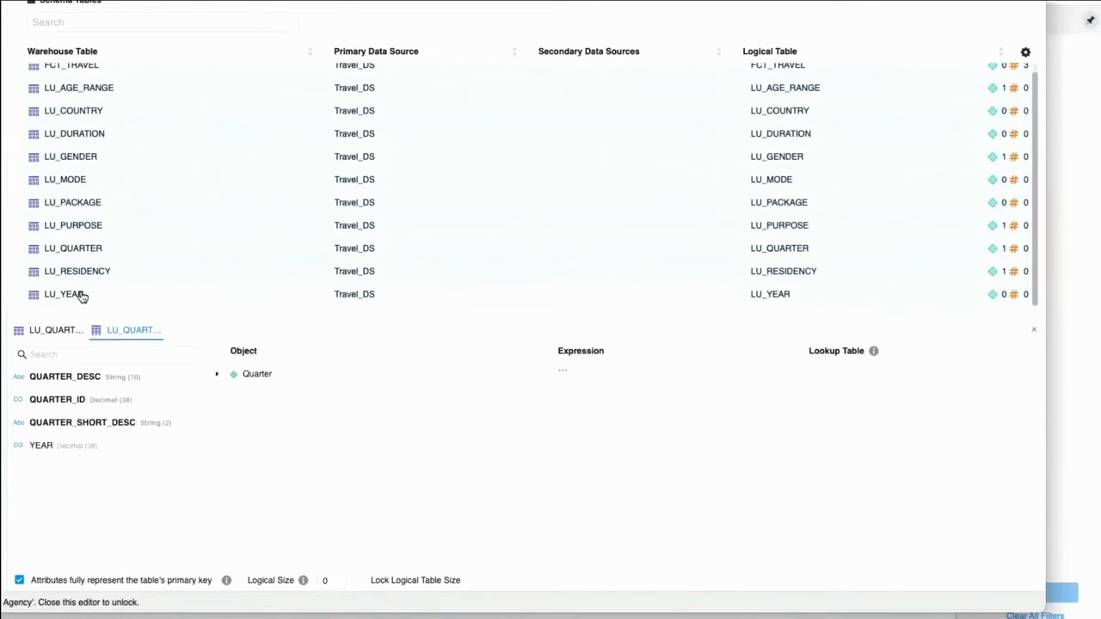
Create a new attribute from the YEAR column in the LU_YEAR table
left_click(82, 295)
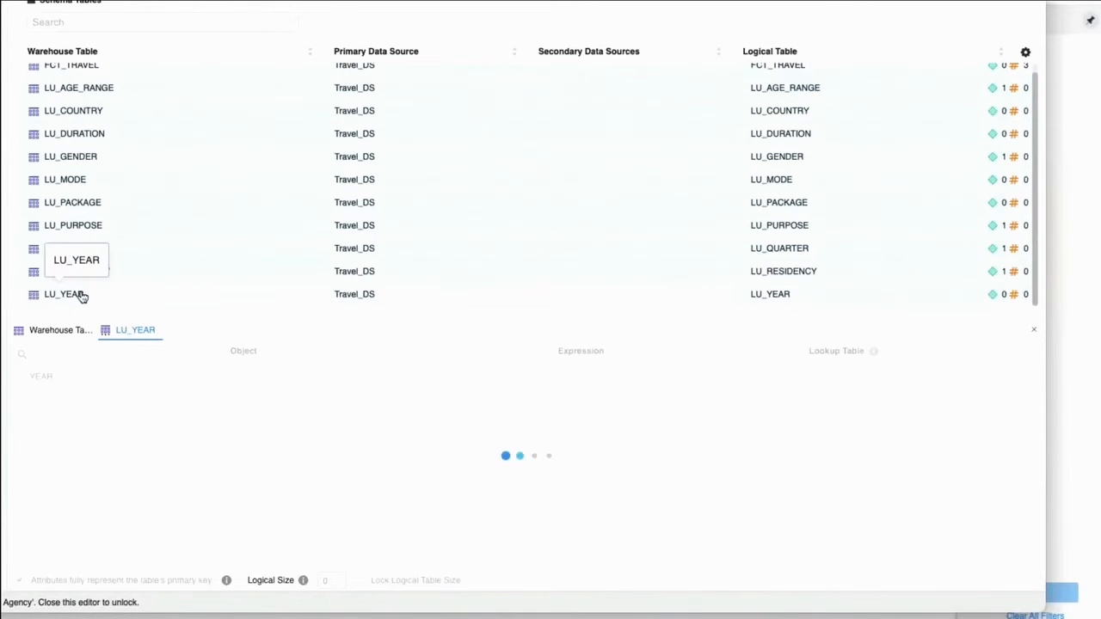
right_click(39, 378)
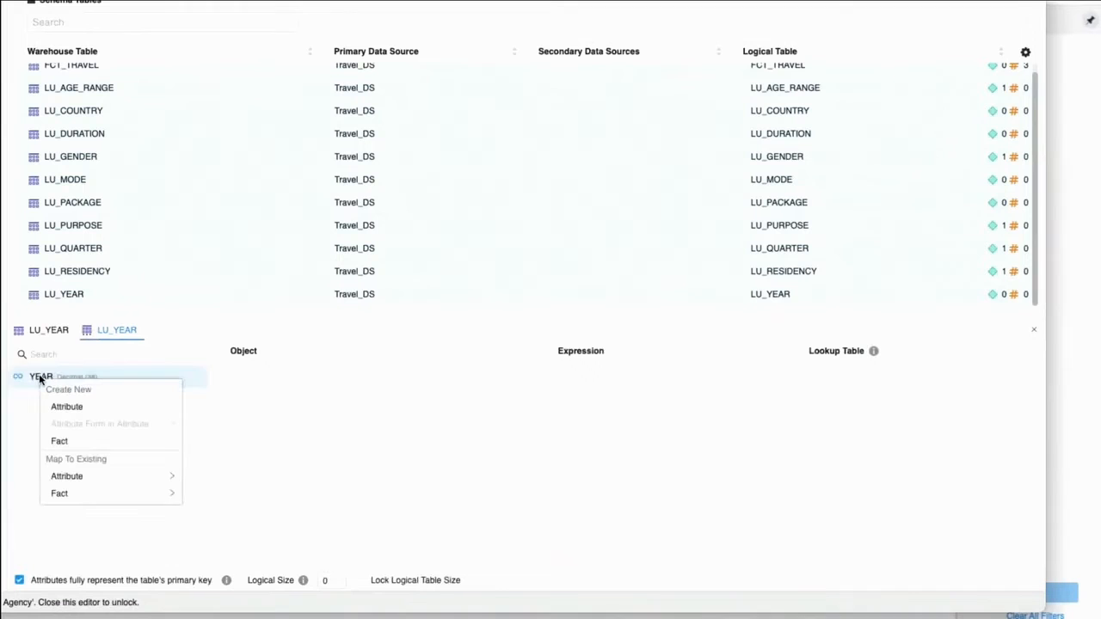
left_click(90, 407)
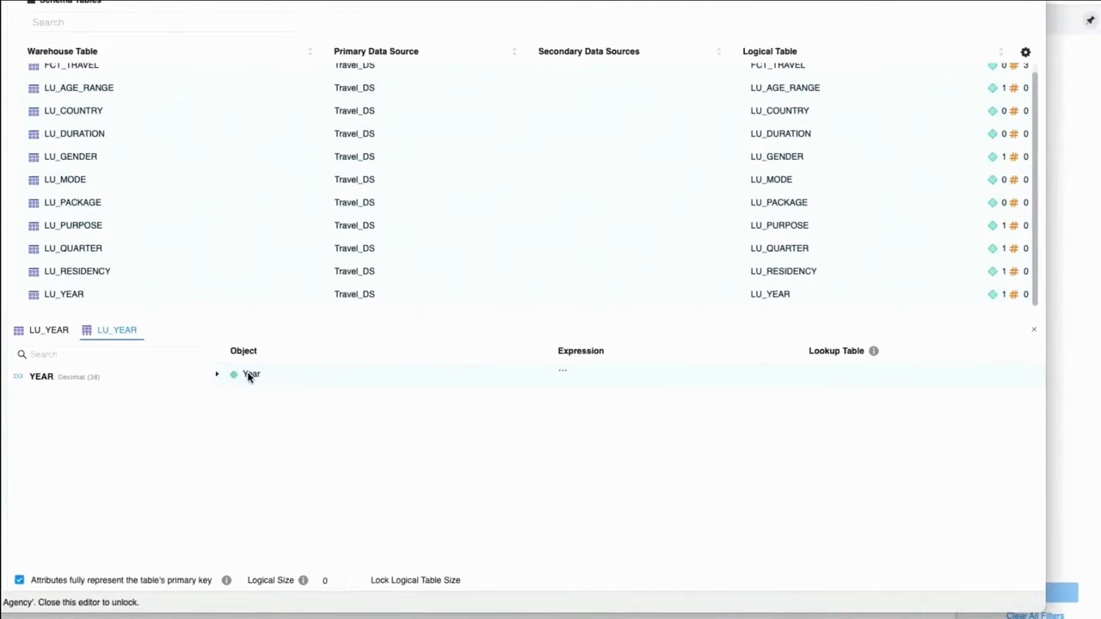
Expand the mapping recommendation for the LU_QUARTER table and select the suggested Year attribute mapping
left_click(100, 255)
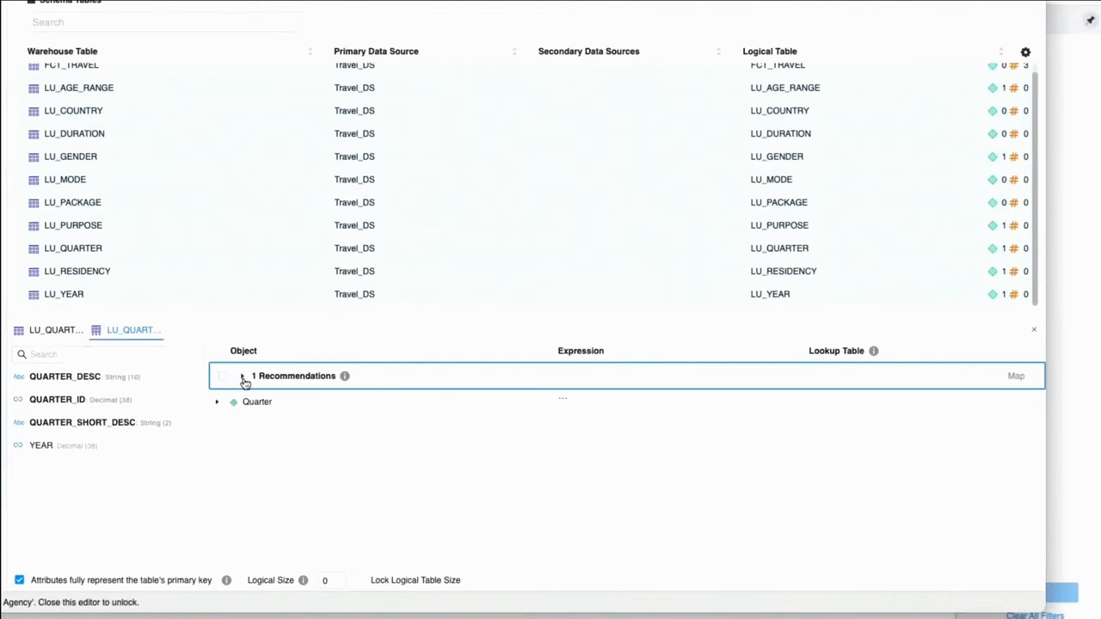
left_click(242, 378)
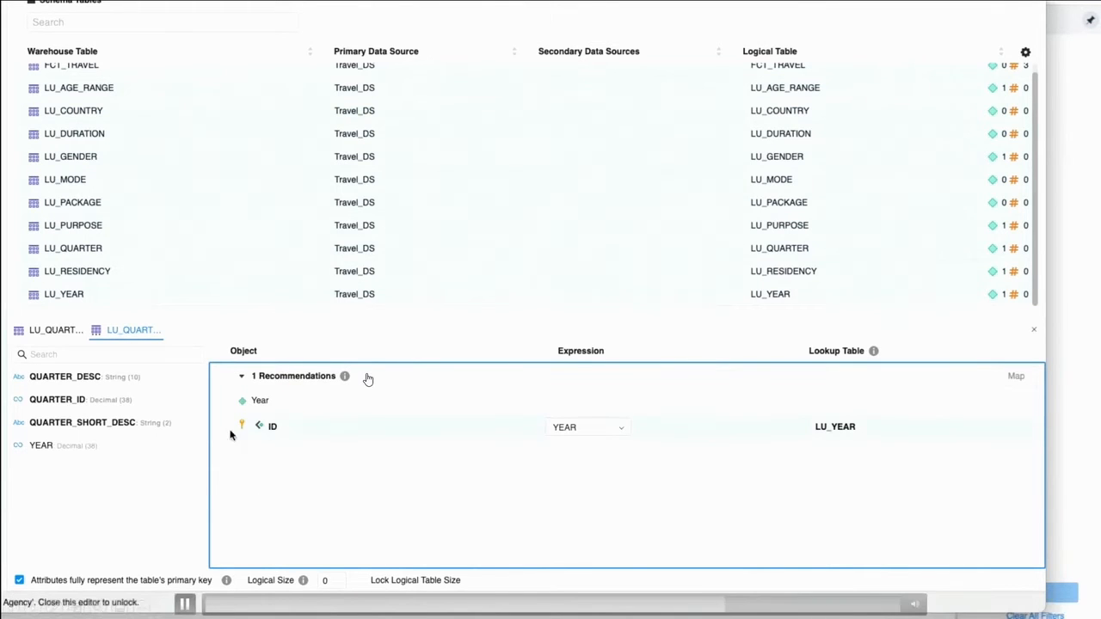
left_click(223, 376)
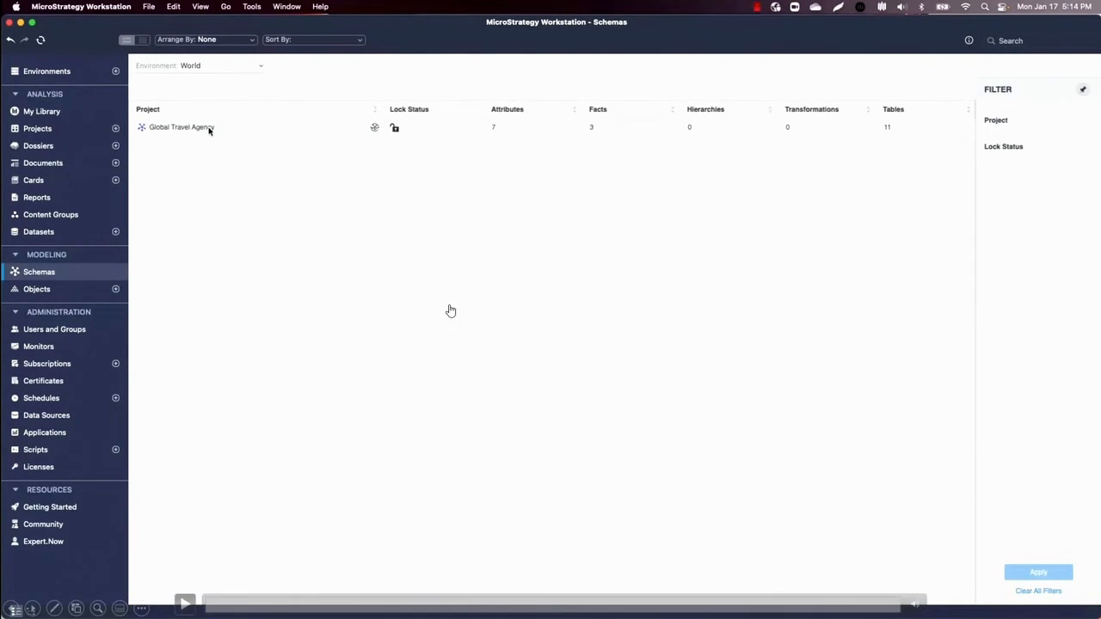
left_click(397, 312)
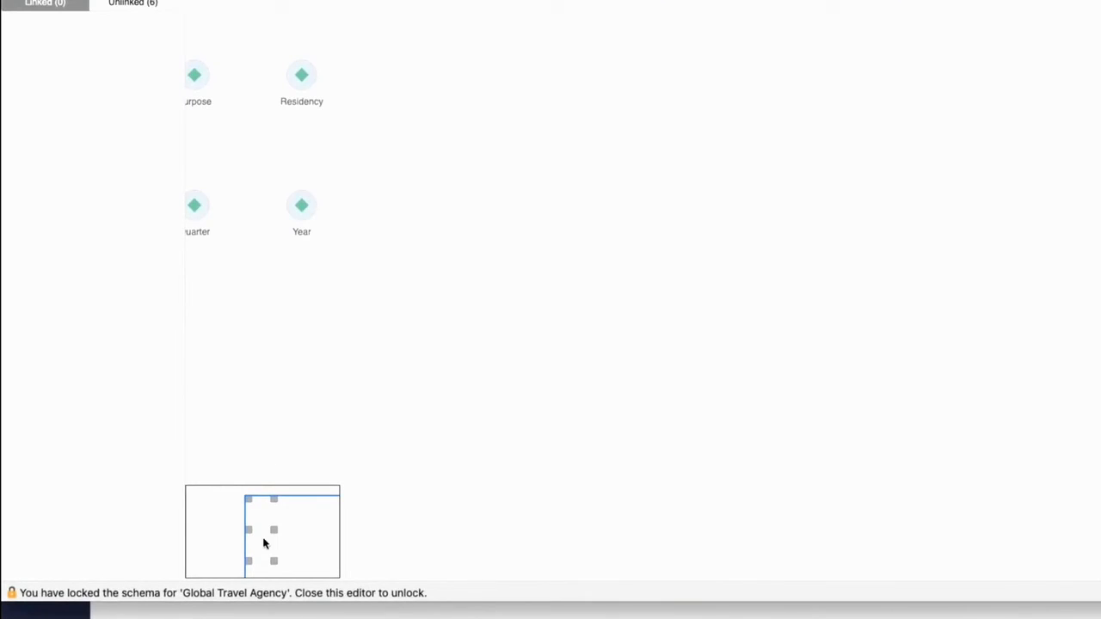
Link Year as the parent of Quarter in the hierarchy diagram and open the relationship table choice for that link
left_click_drag(265, 543, 240, 526)
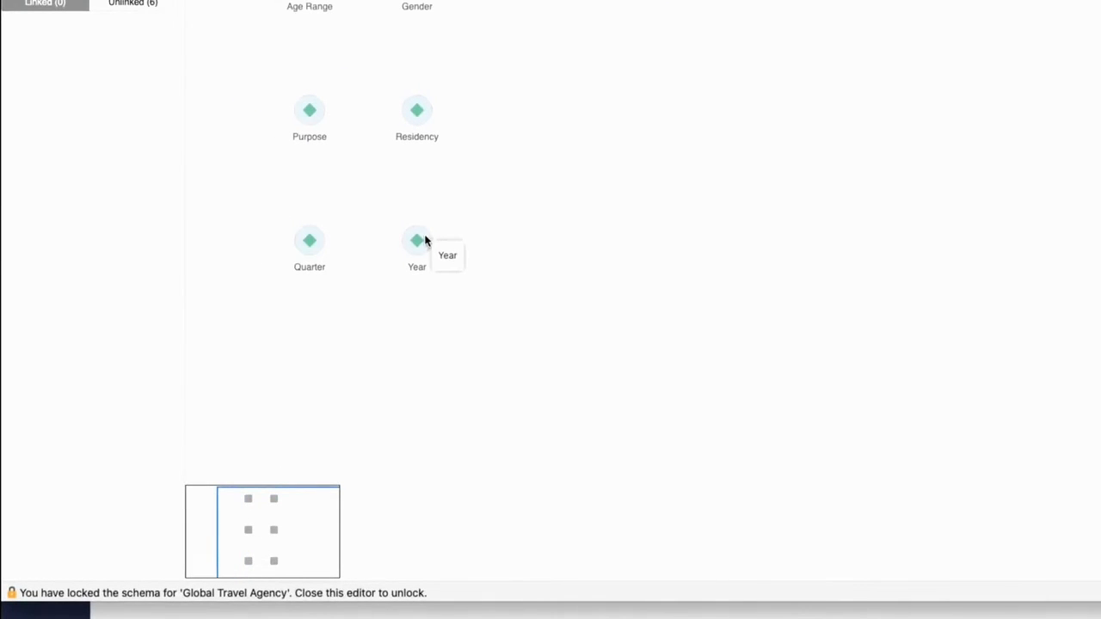
left_click_drag(424, 241, 307, 242)
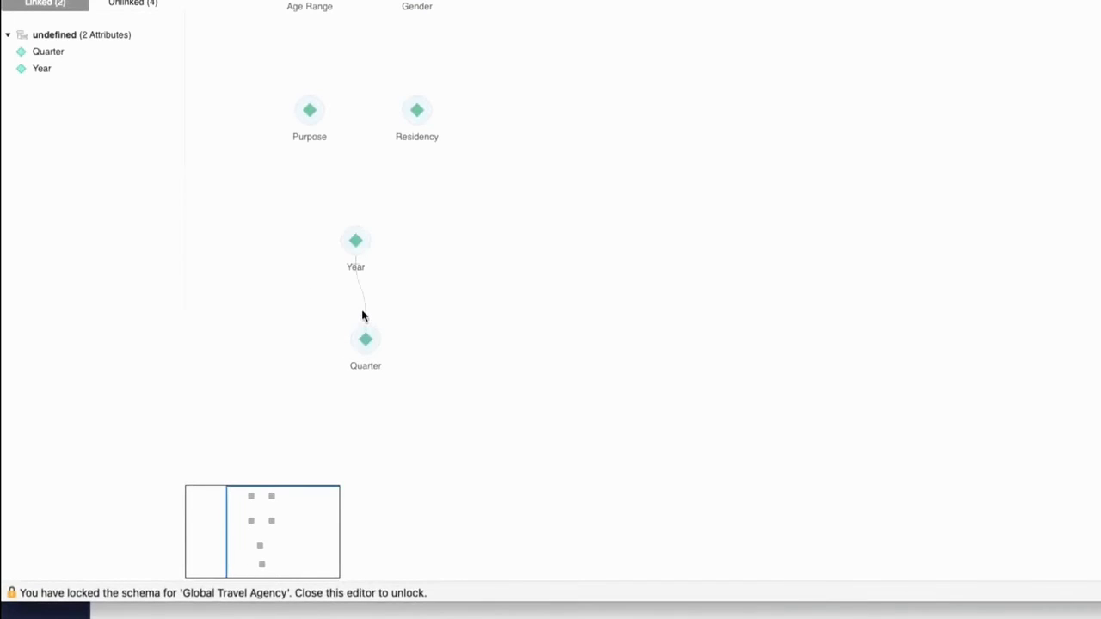
left_click(366, 312)
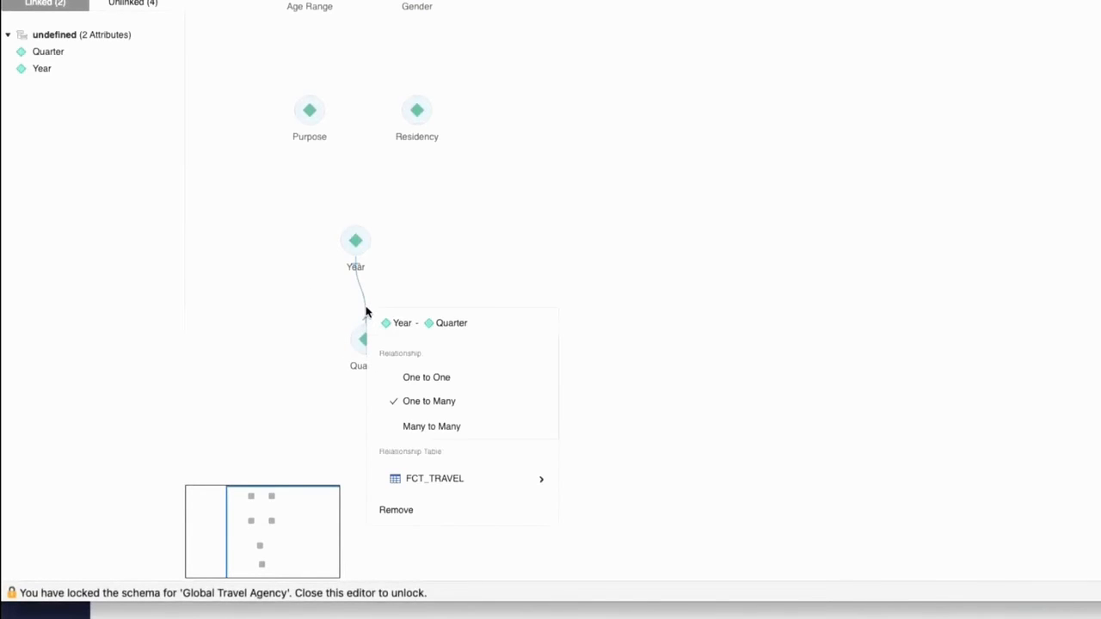
left_click(395, 482)
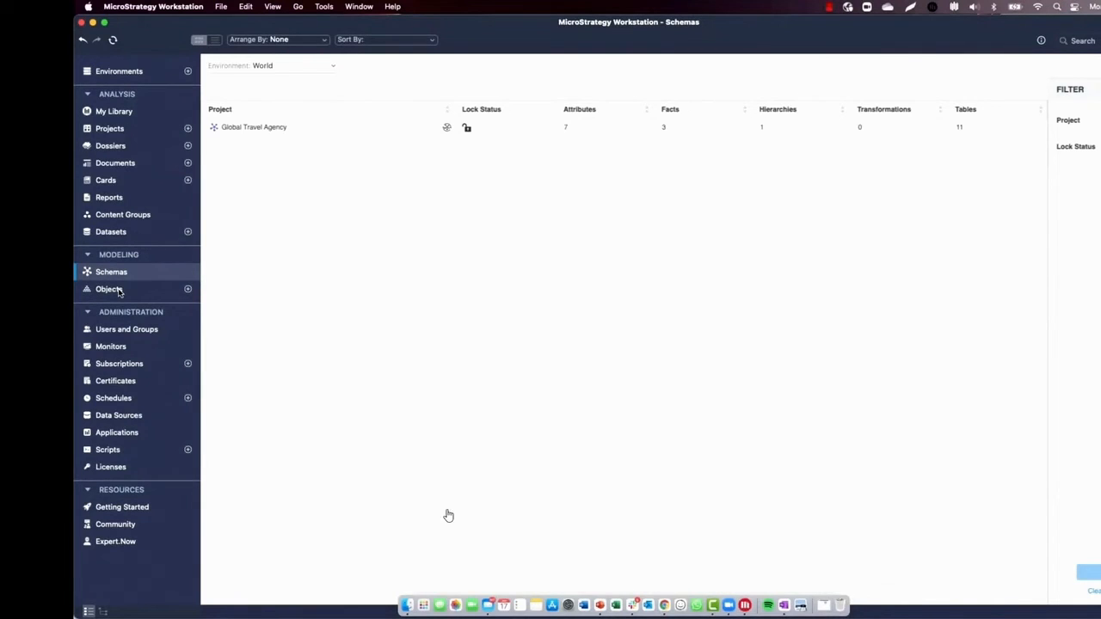
left_click(185, 604)
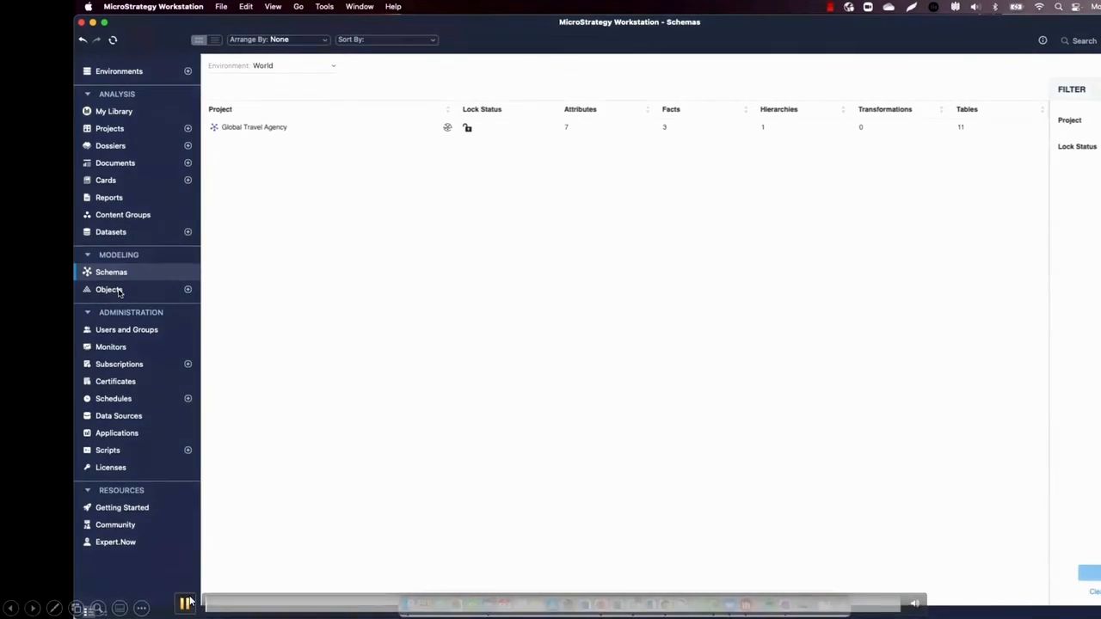
left_click(480, 308)
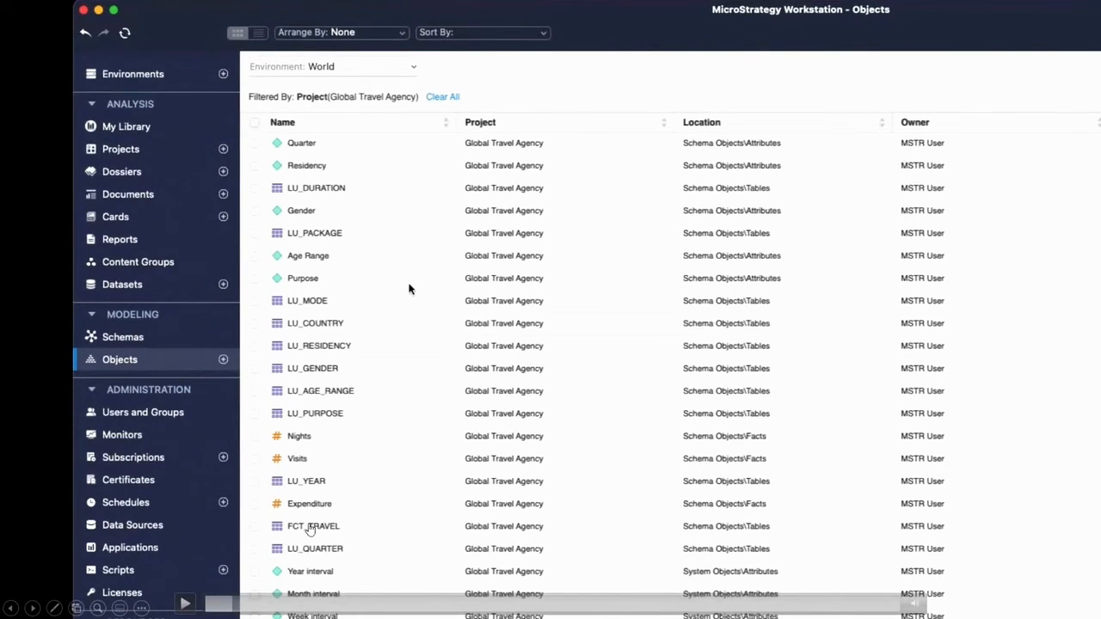
Create a new metric that applies the Sum function to the Expenditure fact
left_click(409, 289)
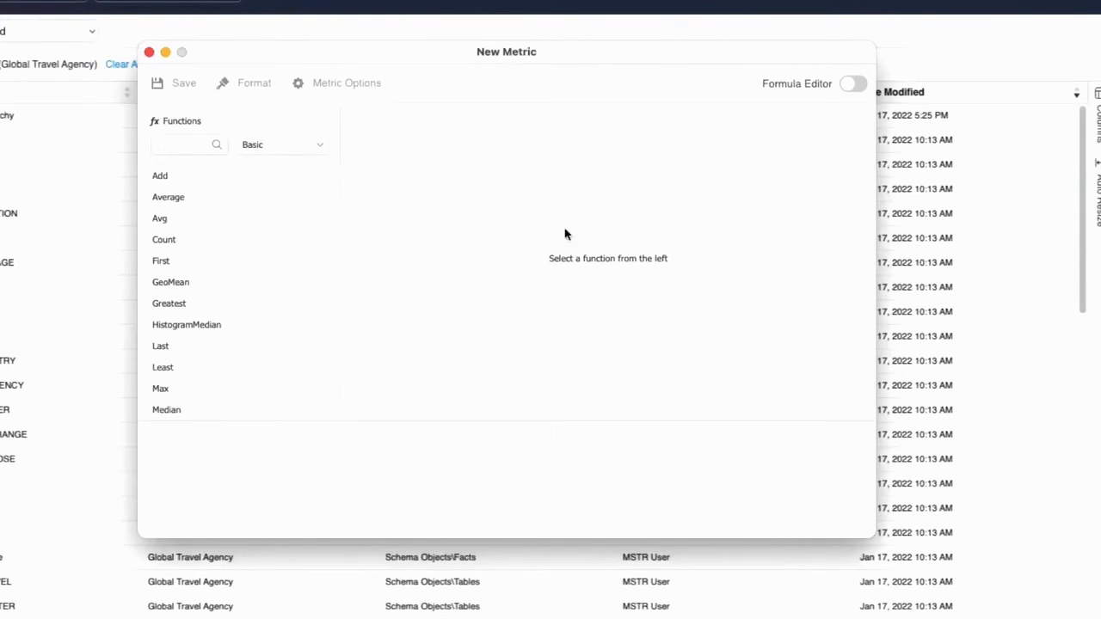
left_click(160, 147)
type("sum")
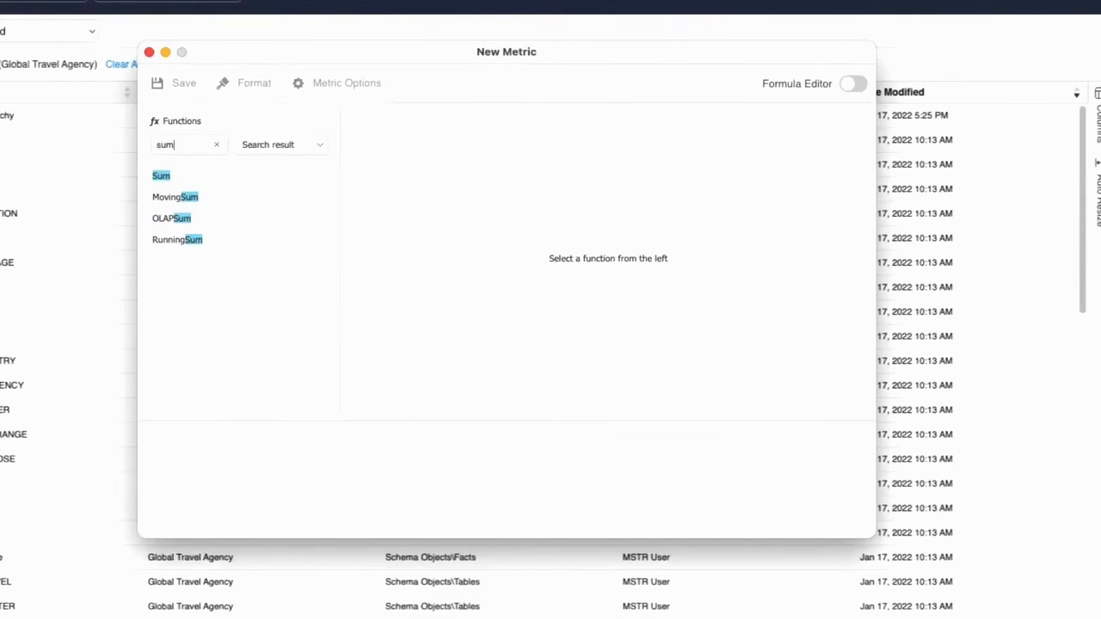
left_click(164, 176)
left_click(474, 174)
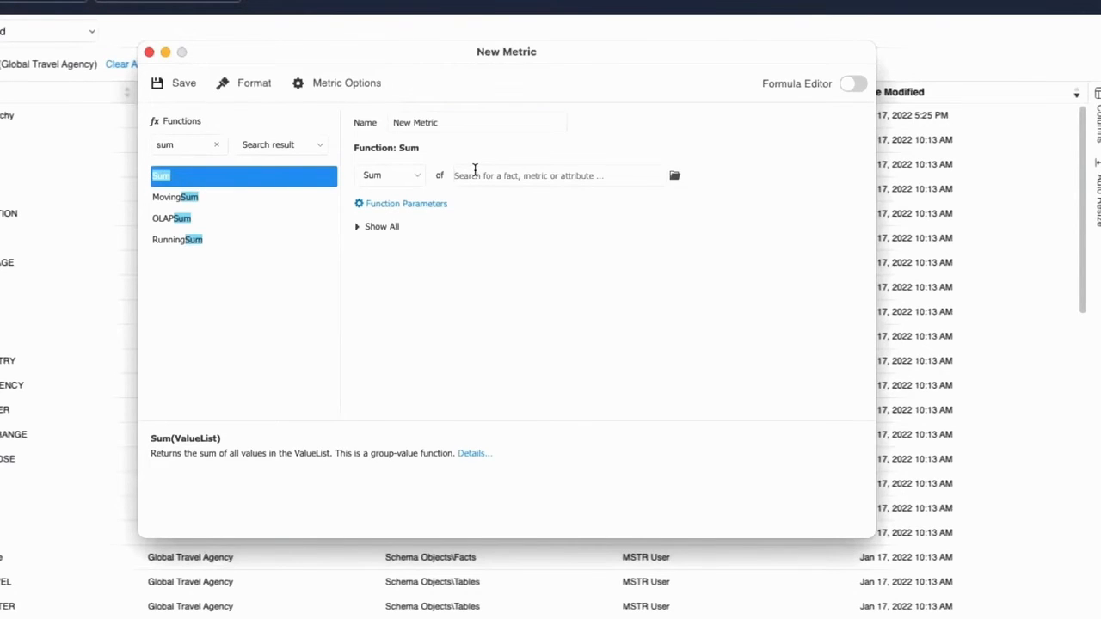
type("expendi")
left_click(529, 199)
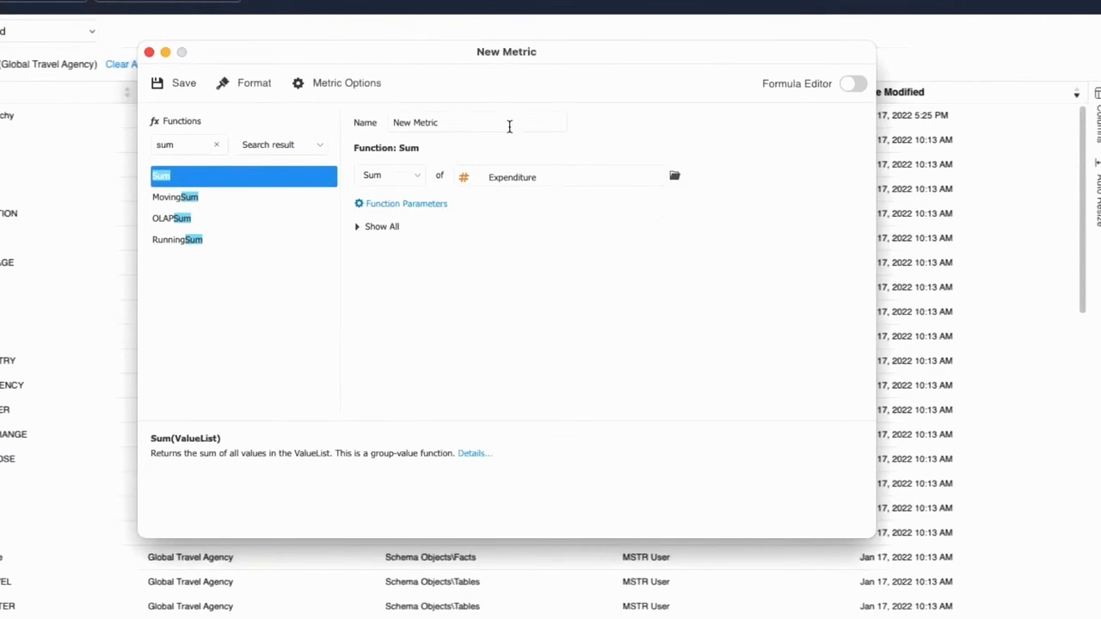
Name the metric Expenditures and save it in the project's Public Objects Metrics folder
left_click(508, 126)
type("Expenditures")
left_click(180, 83)
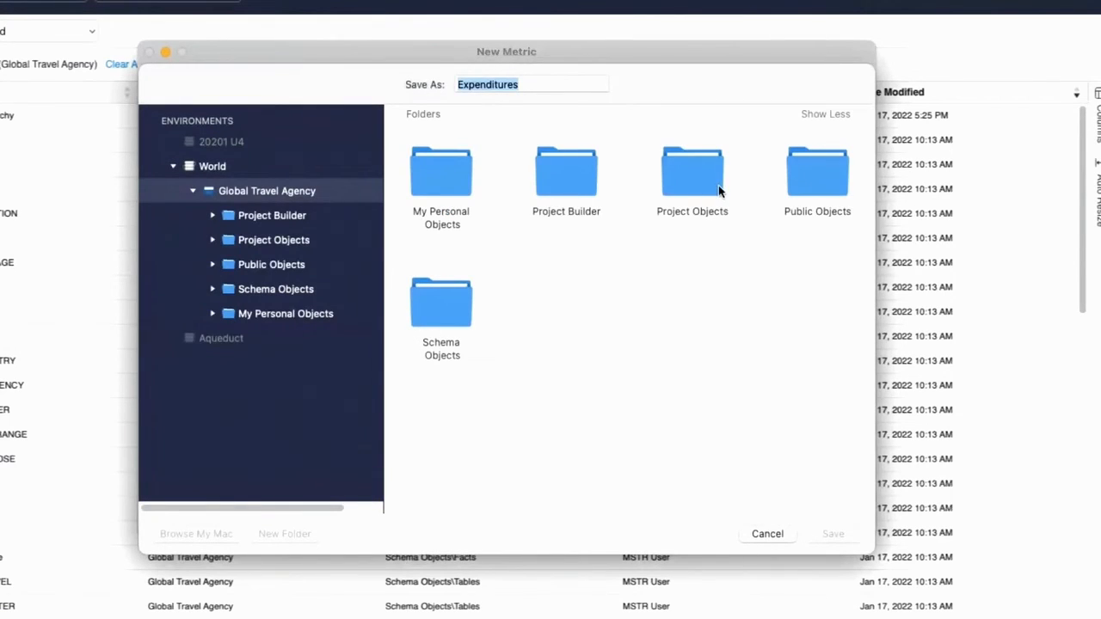
double_click(790, 182)
double_click(695, 317)
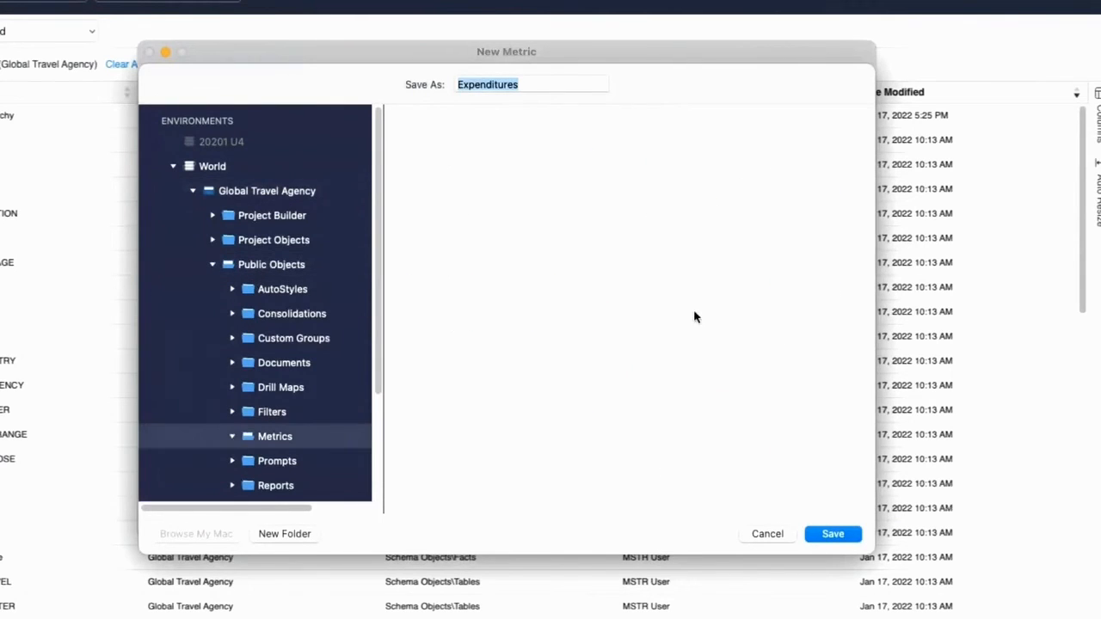
left_click(831, 534)
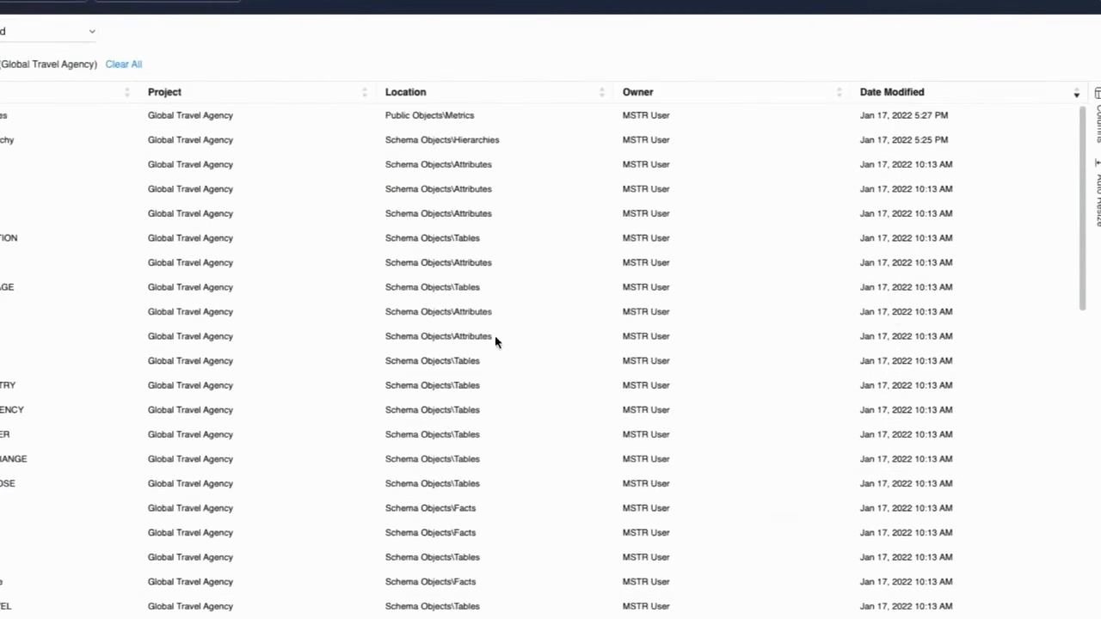
Create a metric named Nights that sums the Nights fact and save it in the Metrics folder
left_click(347, 196)
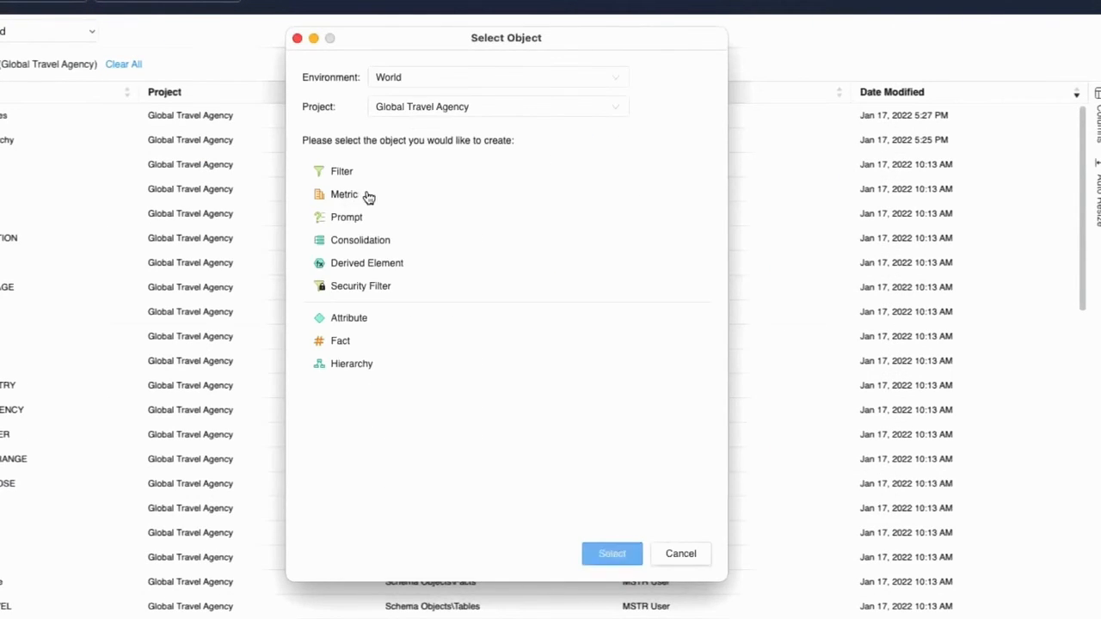
left_click(626, 555)
left_click(197, 145)
type("sum")
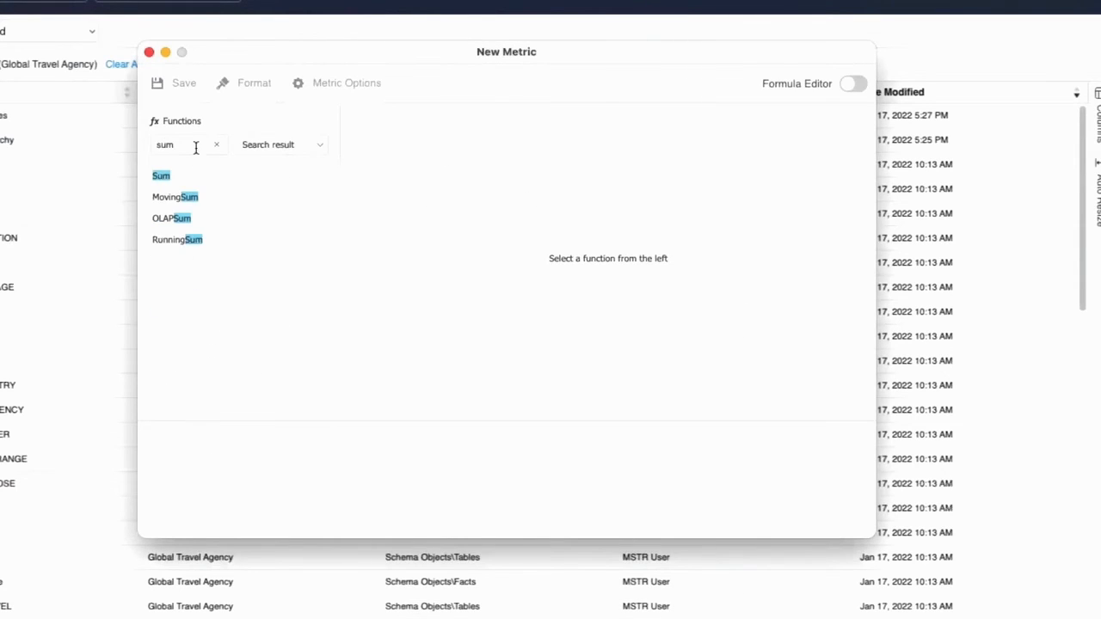
left_click(329, 177)
left_click(491, 177)
type("nights")
left_click(496, 203)
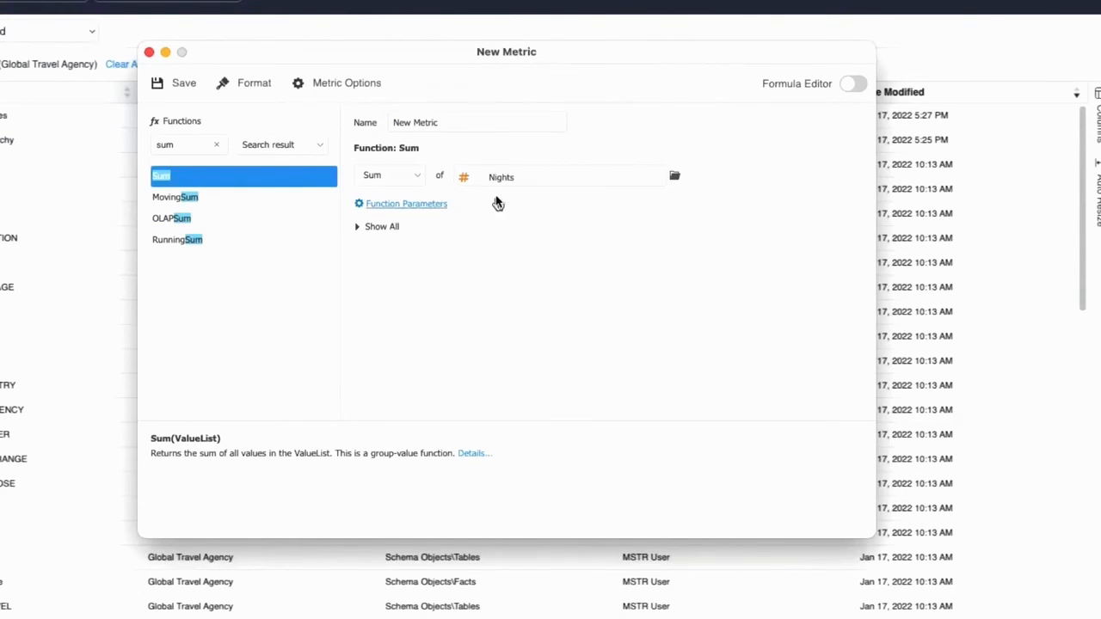
type("Nights")
left_click(181, 83)
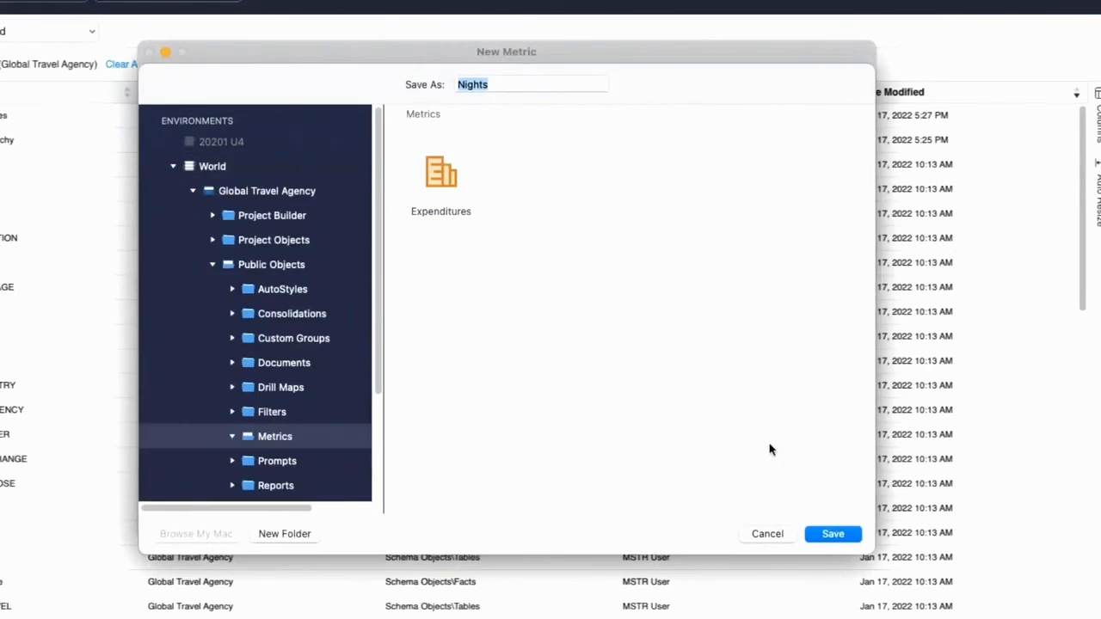
left_click(845, 539)
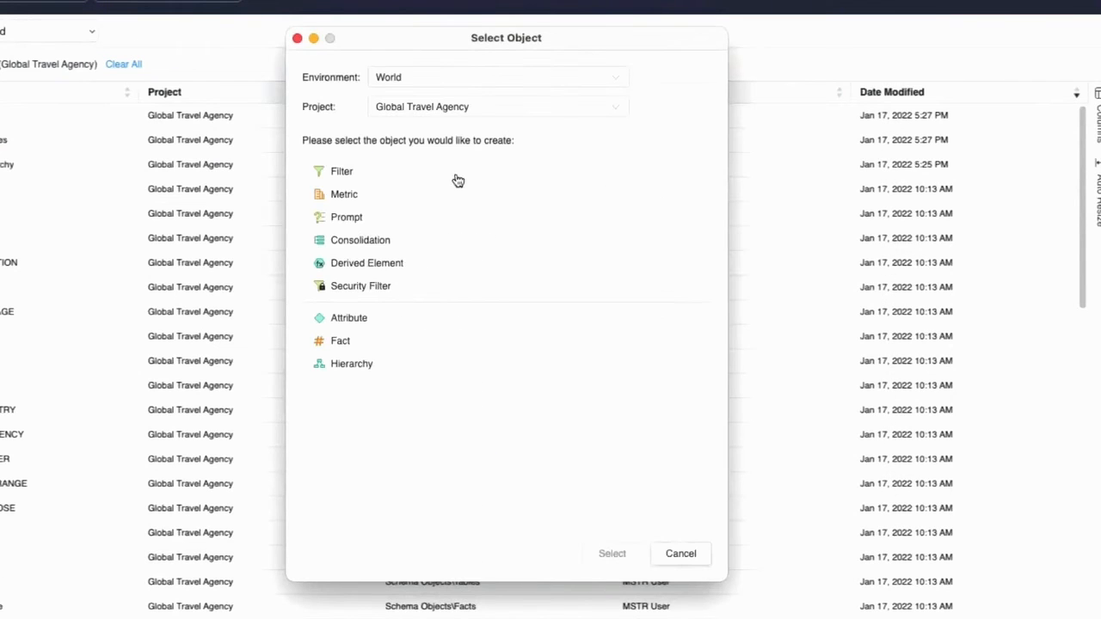
Create a metric named Visits that sums the Visits fact and save it in the Metrics folder
left_click(456, 191)
left_click(610, 553)
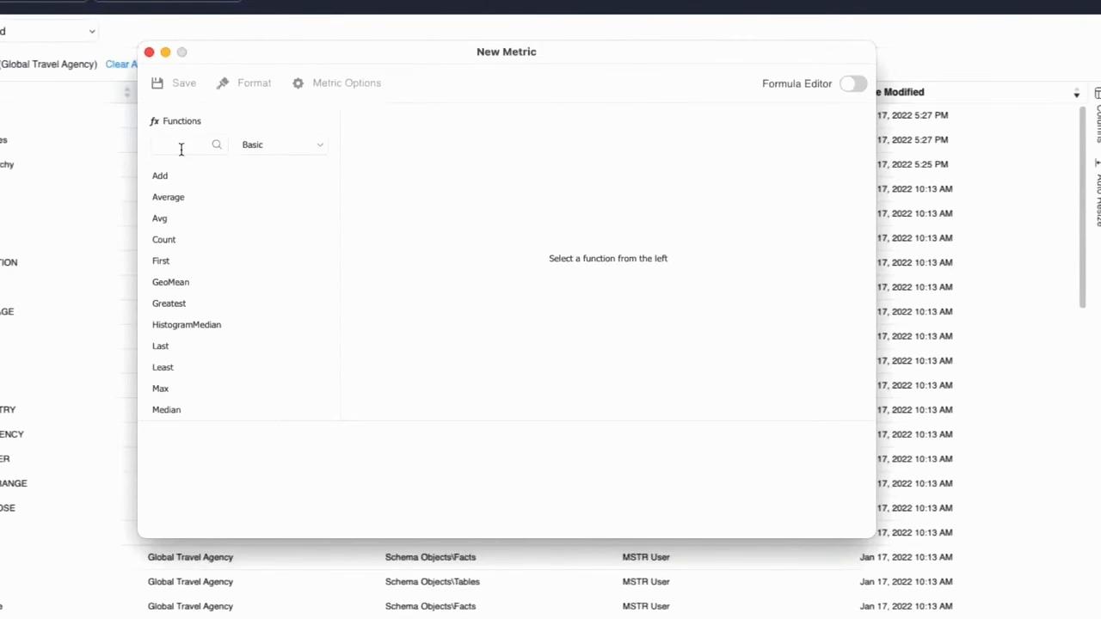
left_click(179, 144)
type("sum")
left_click(168, 177)
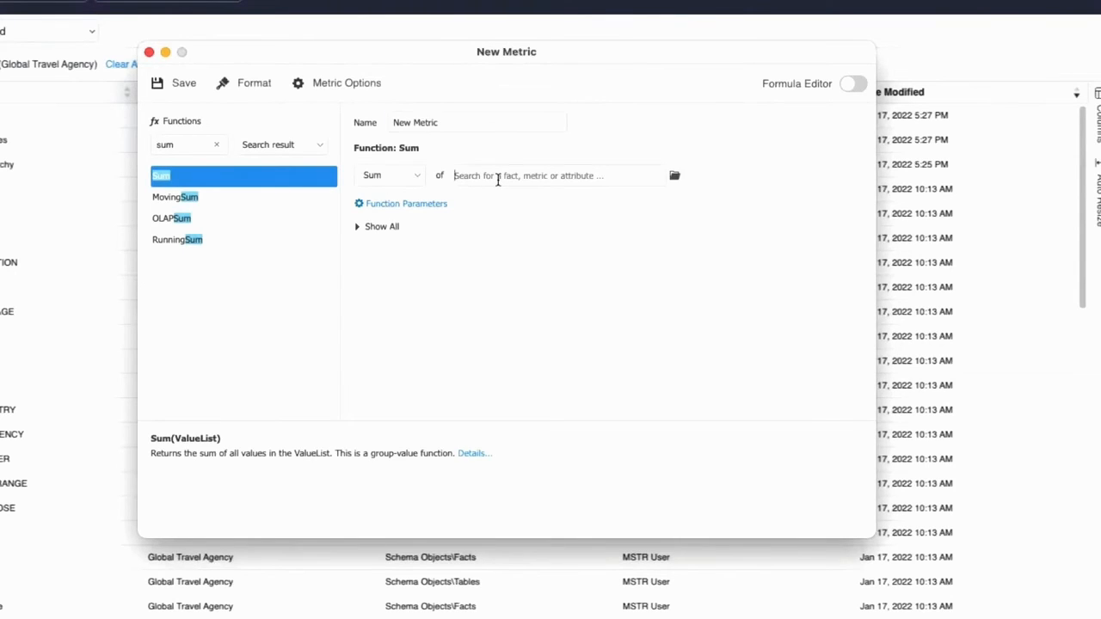
type("visi")
left_click(571, 197)
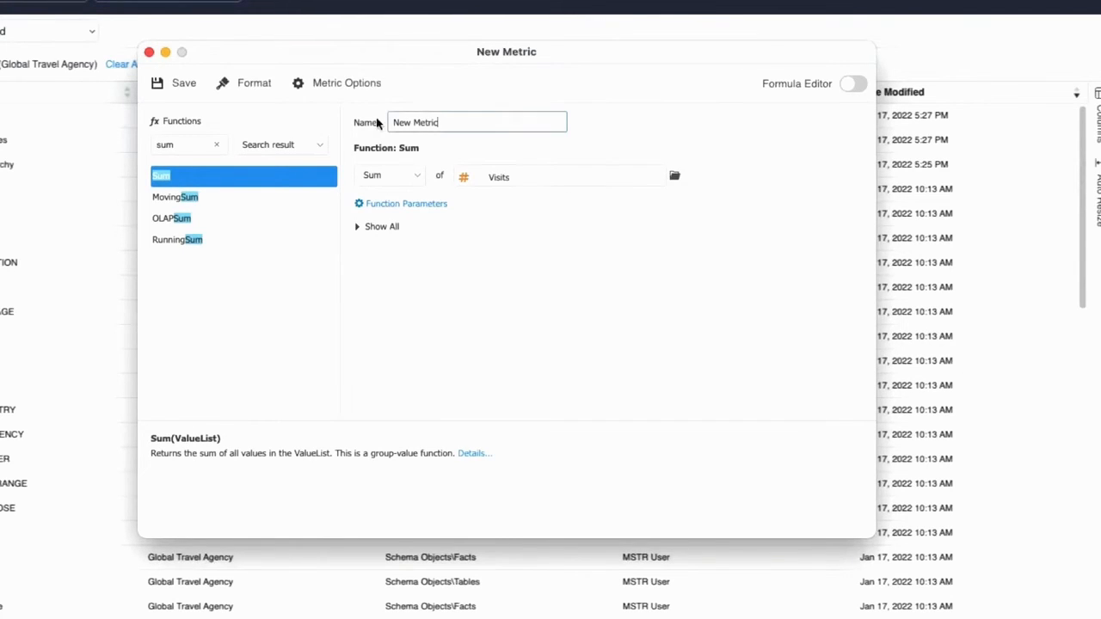
type("Visits")
left_click(183, 84)
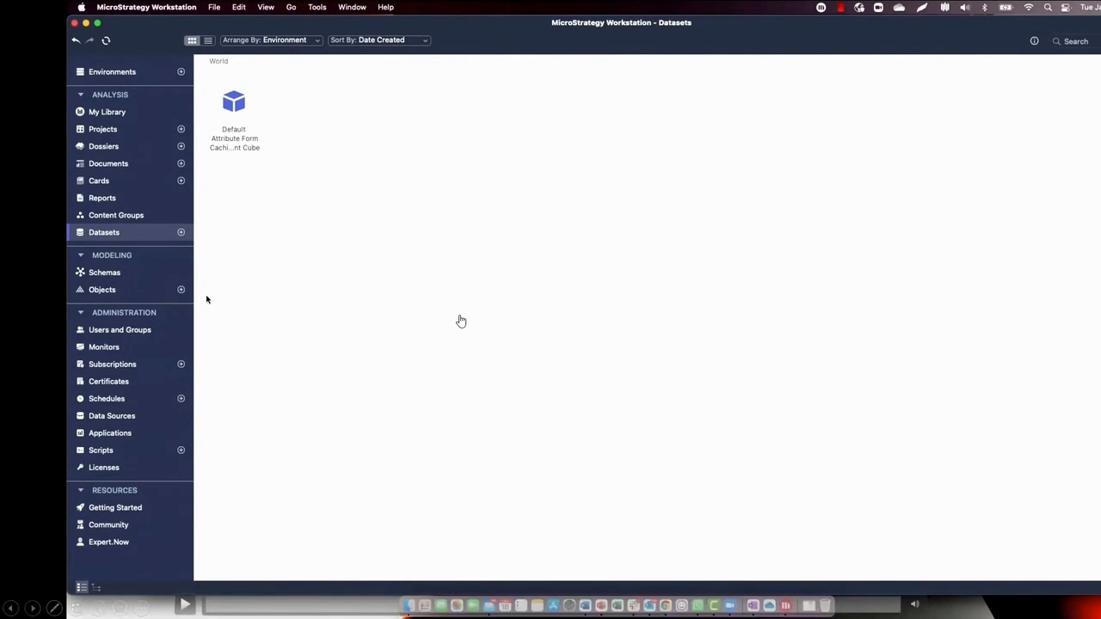
Create a new Intelligent Cube dataset in the Global Travel Agency project
left_click(181, 232)
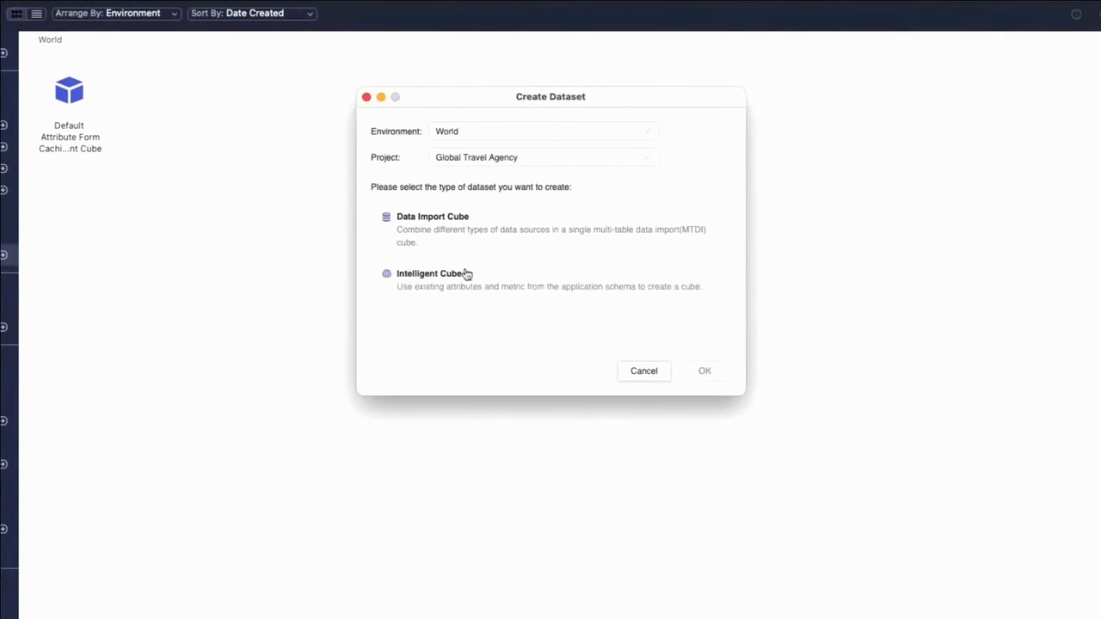
left_click(464, 281)
left_click(724, 373)
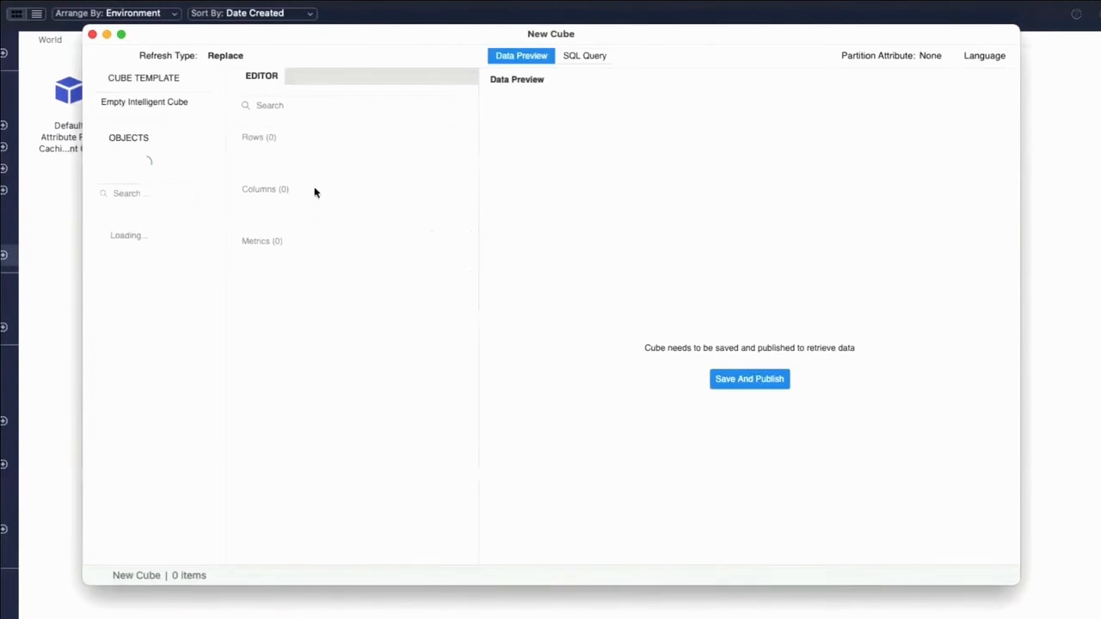
Add the Year, Quarter, Age Range, Gender, Purpose and Residency attributes, in that order, to the cube's rows
double_click(139, 327)
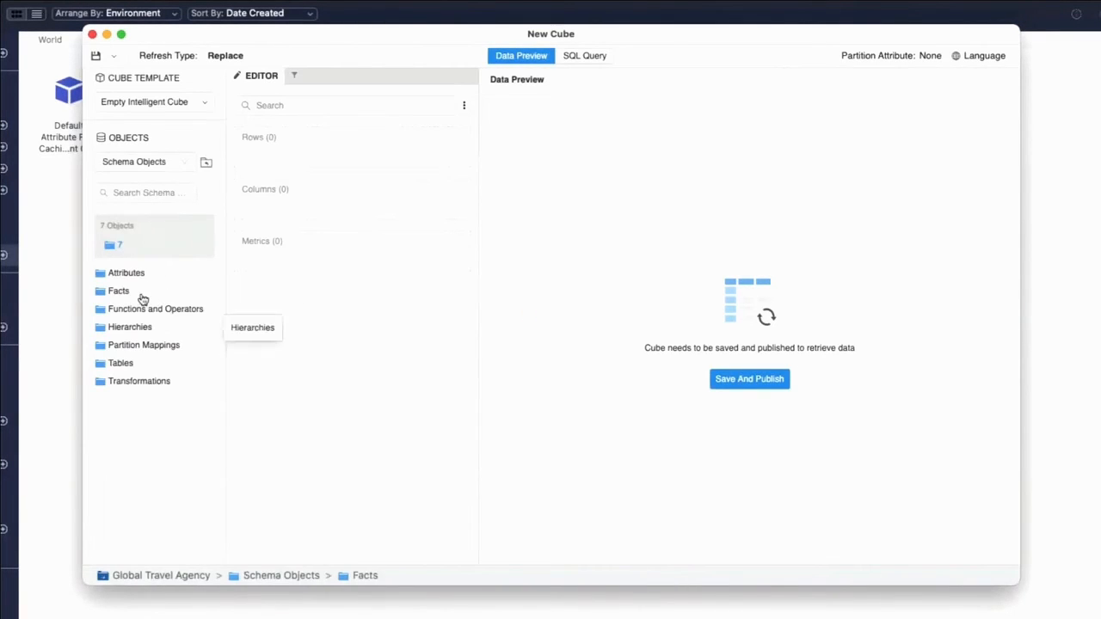
double_click(136, 274)
left_click(123, 289)
left_click_drag(129, 272, 290, 188)
left_click_drag(123, 309, 263, 209)
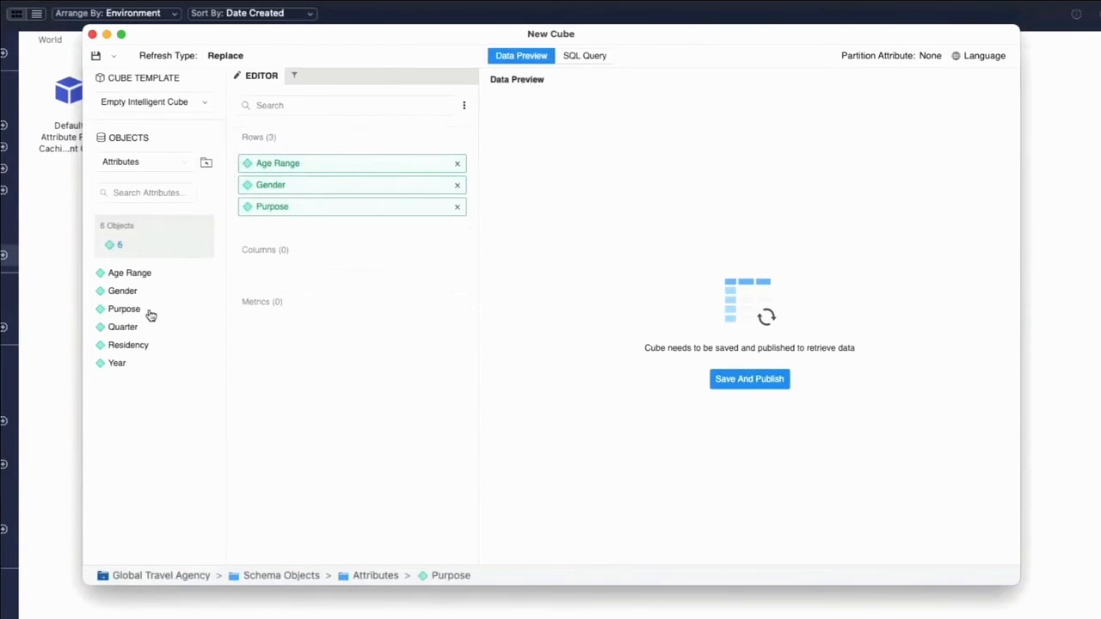
left_click(120, 345)
left_click_drag(121, 348, 262, 159)
left_click(106, 274)
left_click_drag(123, 327, 292, 185)
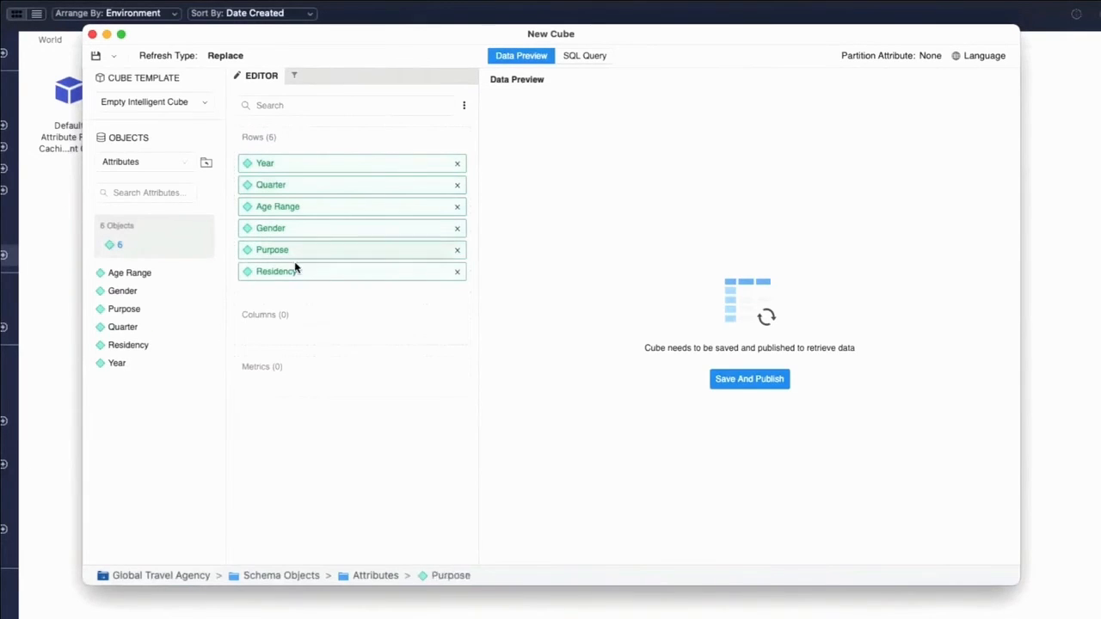
Add the Expenditures, Nights and Visits metrics from the Public Objects Metrics folder to the cube
left_click(153, 163)
left_click(155, 258)
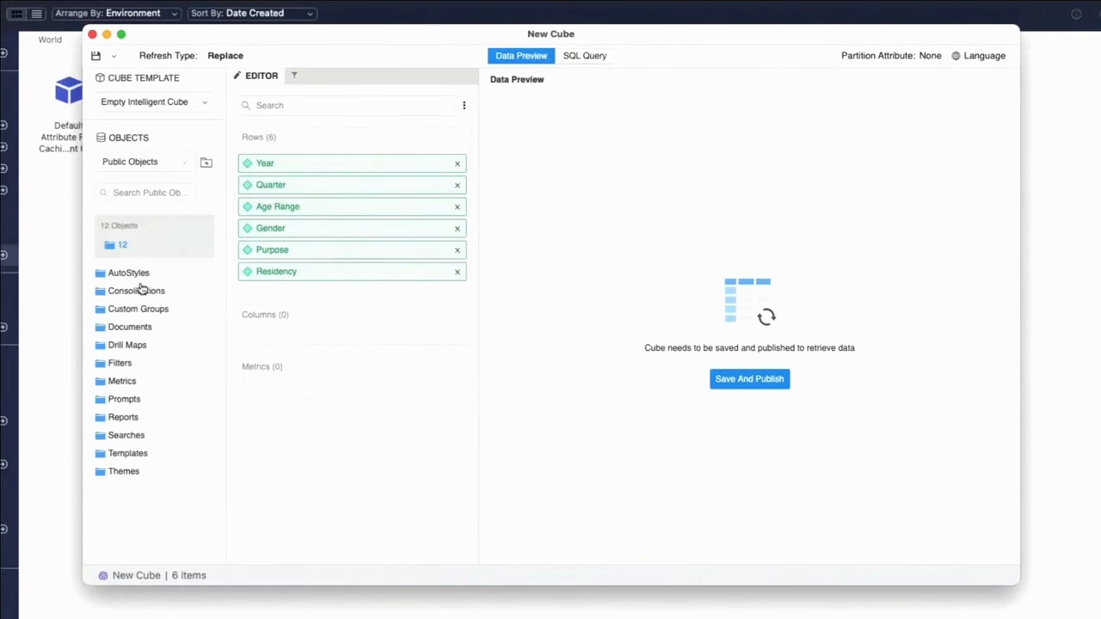
double_click(118, 384)
left_click(125, 290)
left_click_drag(129, 273, 263, 396)
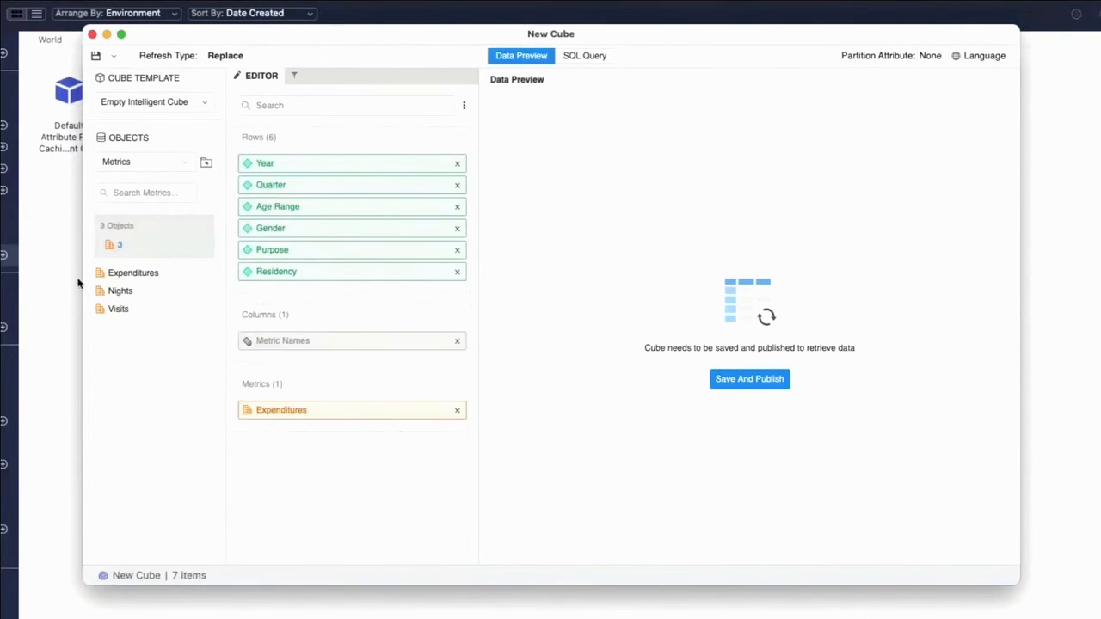
left_click_drag(121, 291, 253, 428)
left_click_drag(118, 309, 295, 454)
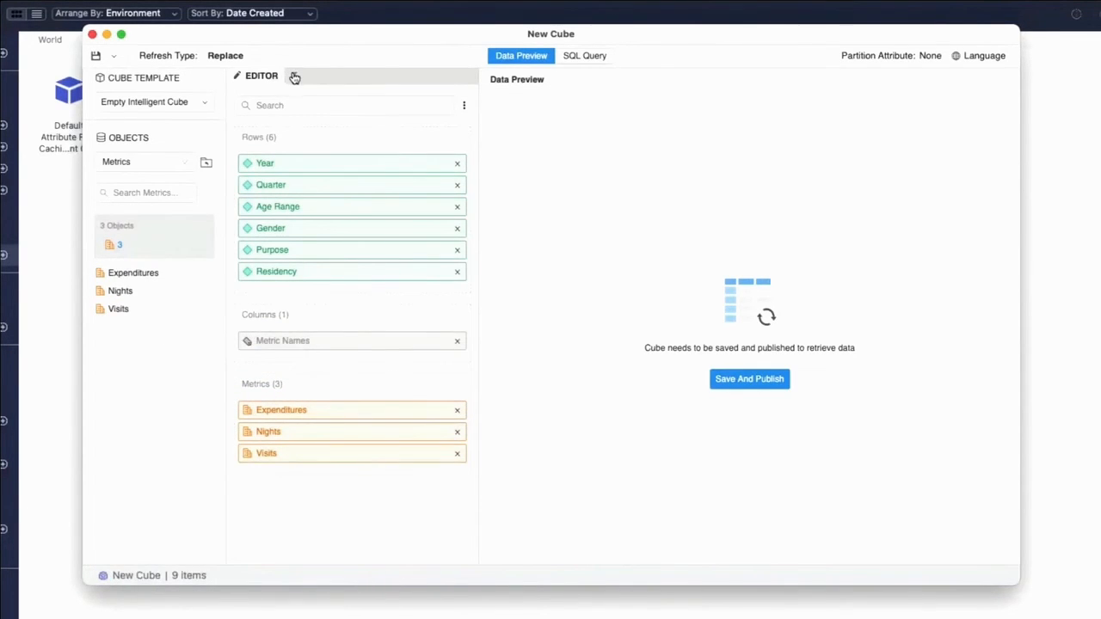
Add a cube filter qualification on the Year attribute, with element 2019 in the list
left_click(293, 76)
left_click(441, 105)
left_click(508, 109)
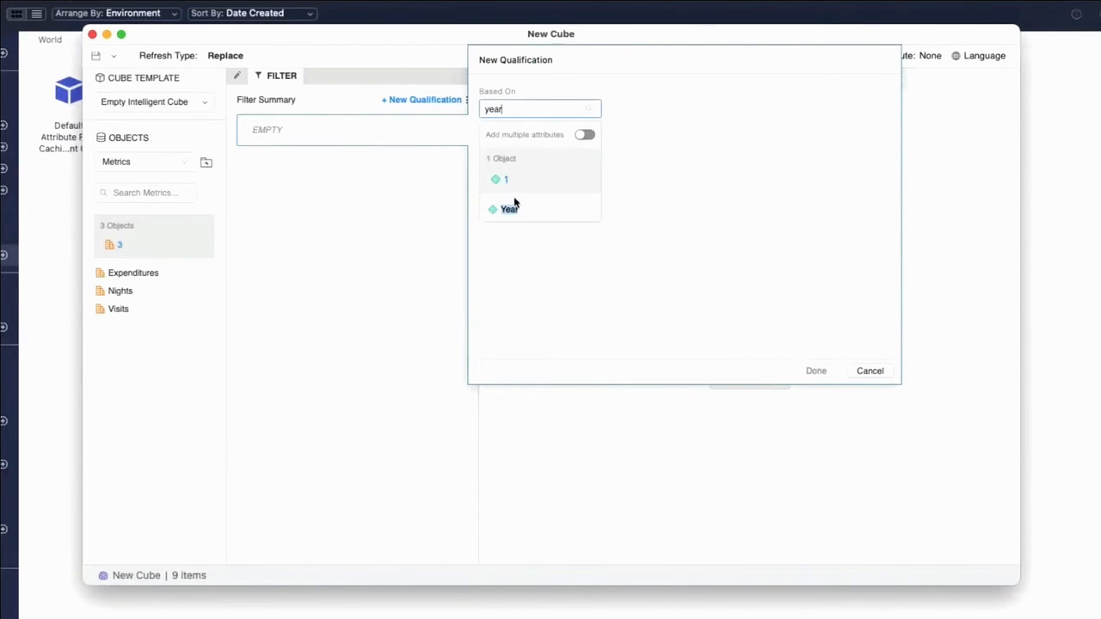
left_click(514, 209)
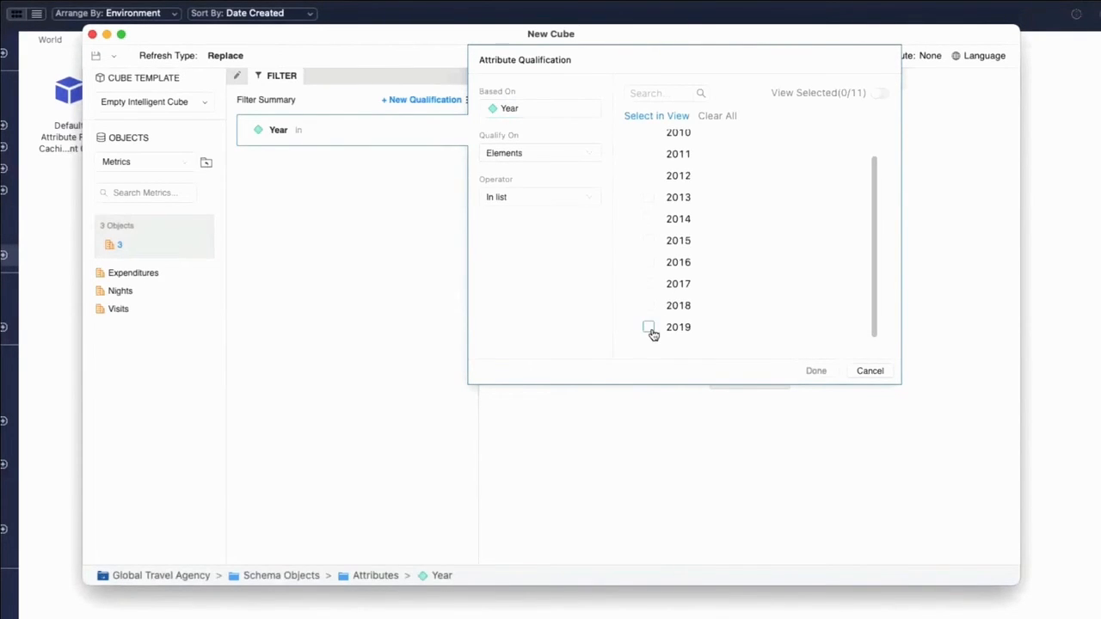
left_click(650, 328)
left_click(817, 371)
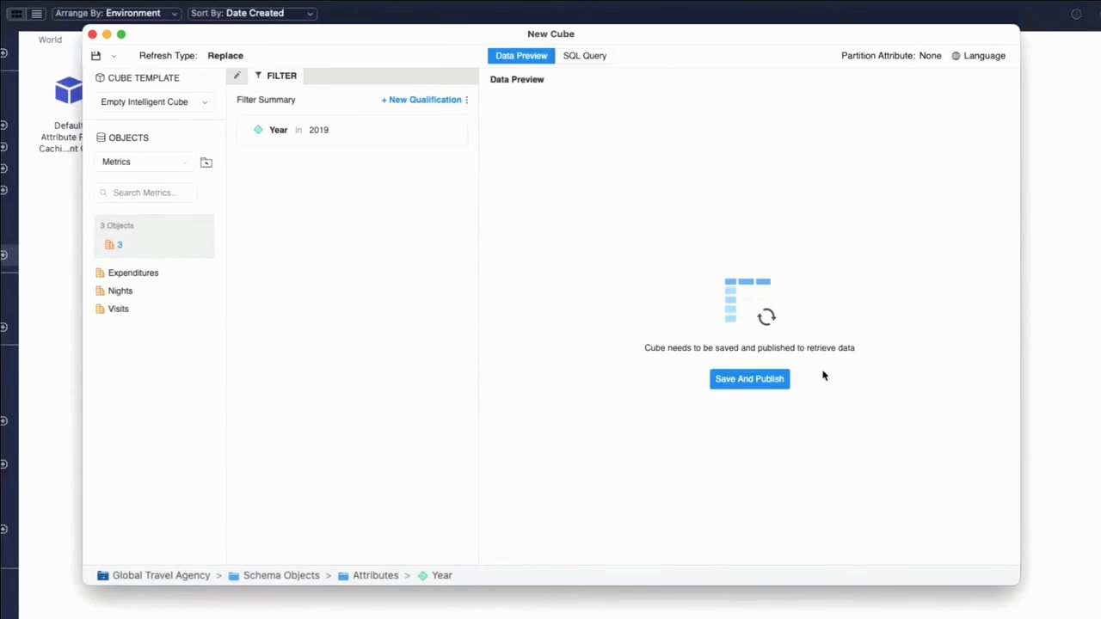
Save and publish the cube as UK Travel Data ICube in the Public Objects Reports folder
left_click(749, 379)
type("UK Travel Data ICube")
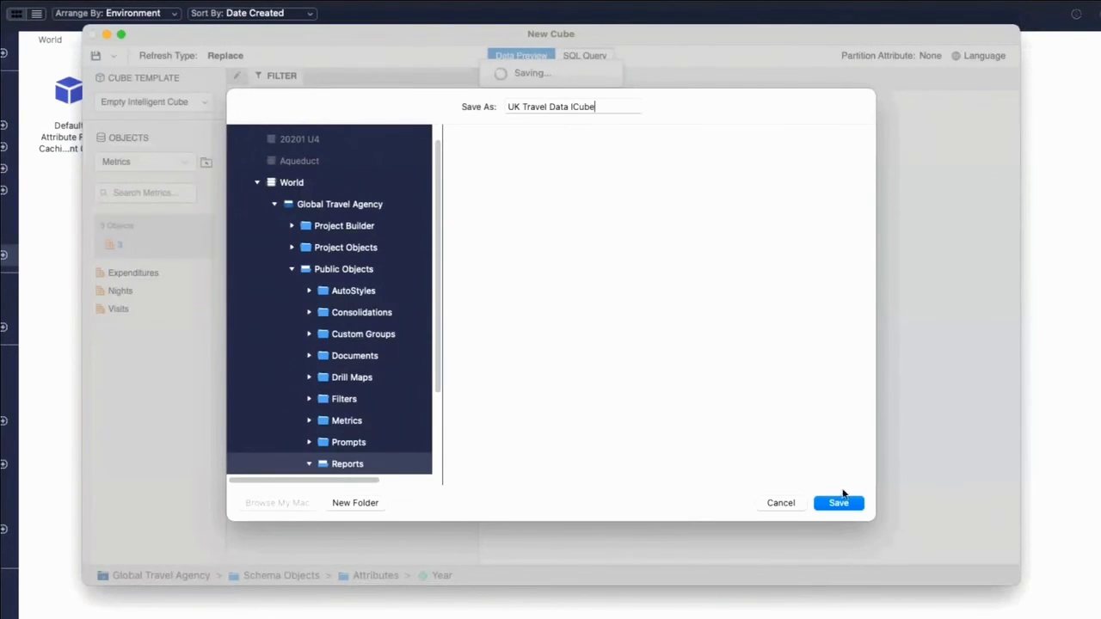
left_click(843, 503)
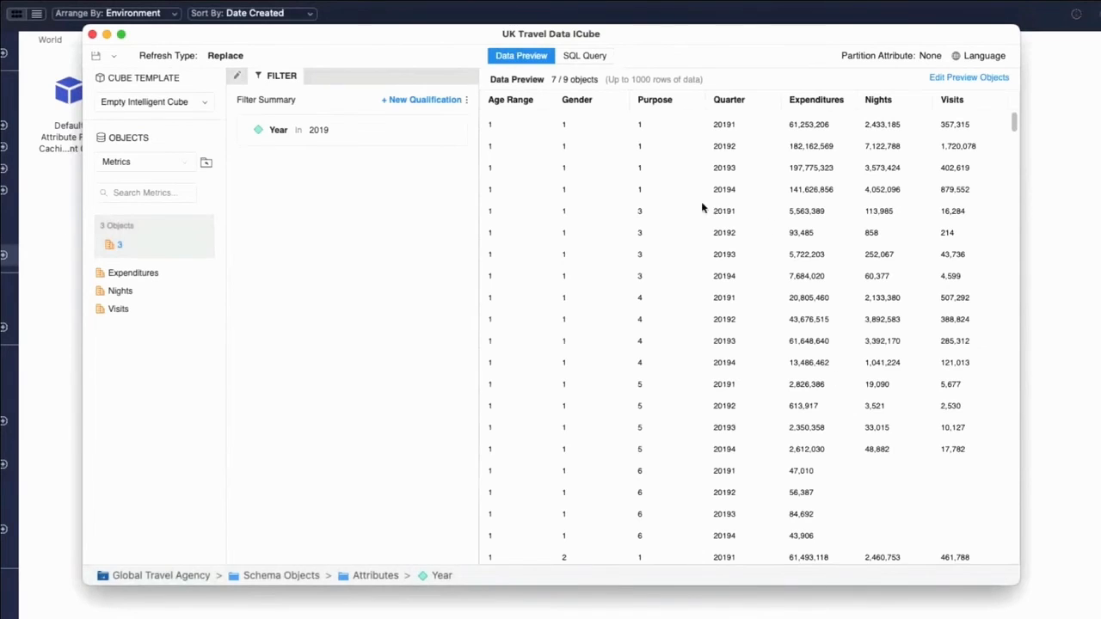
Examine the SQL query generated for the published cube and close the cube editor
left_click(597, 57)
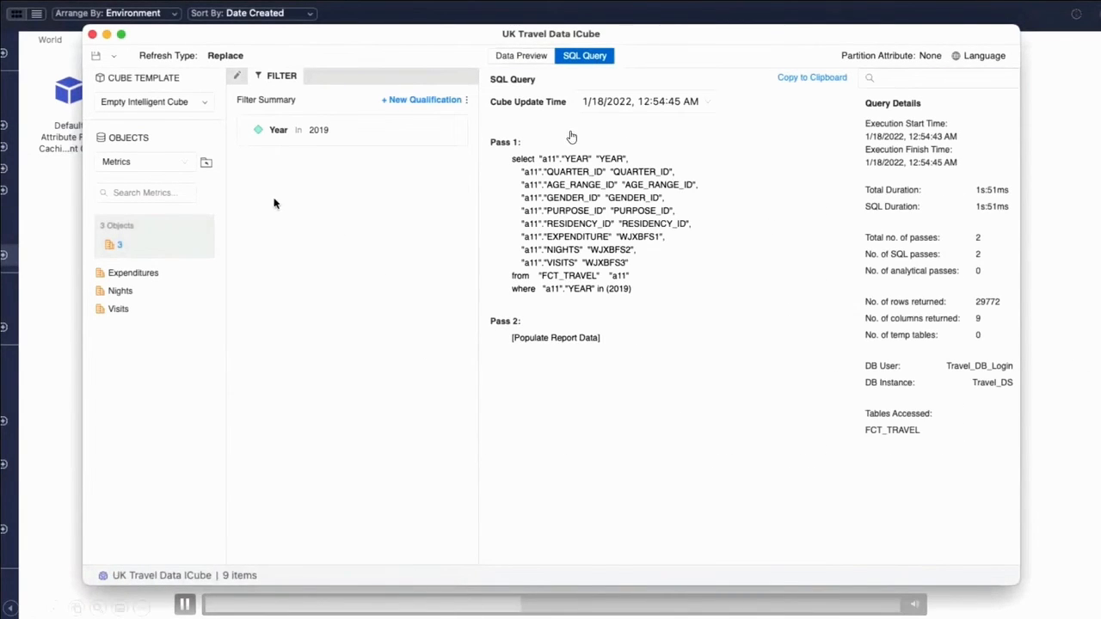
left_click(565, 141)
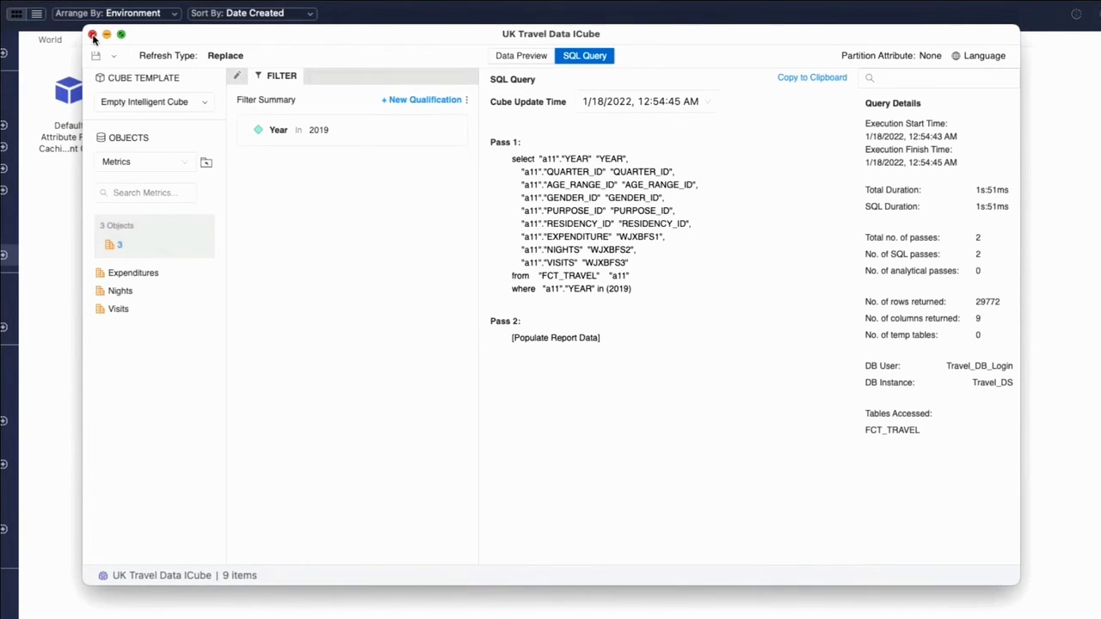
left_click(303, 257)
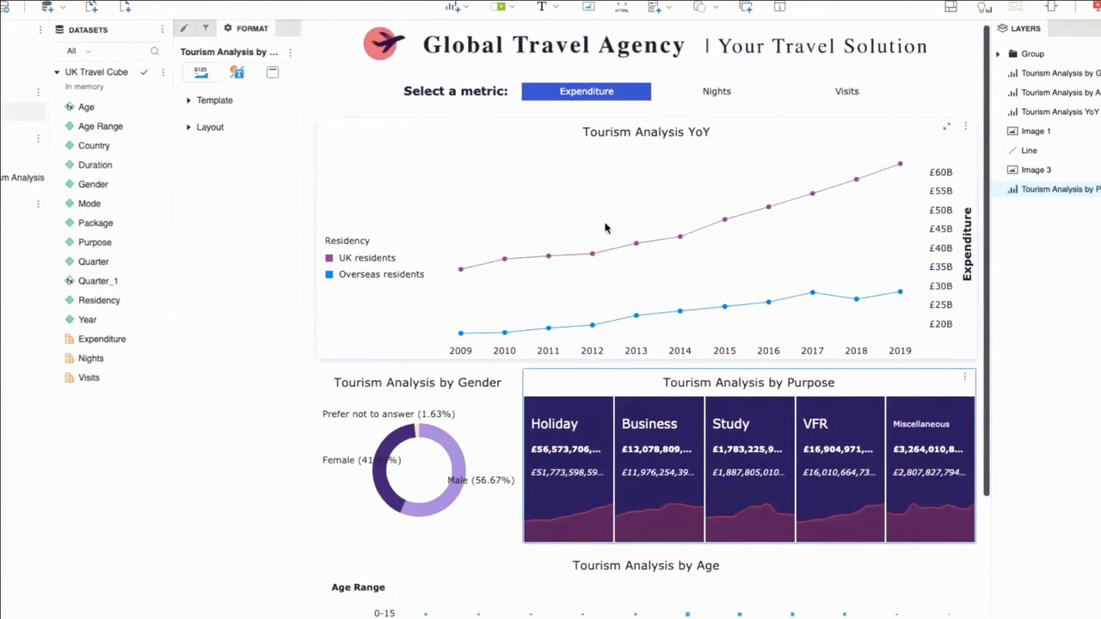
Look through the tourism analysis dossier page and switch its metric selector to Nights
scroll(612, 232, "down", 3)
scroll(615, 234, "down", 2)
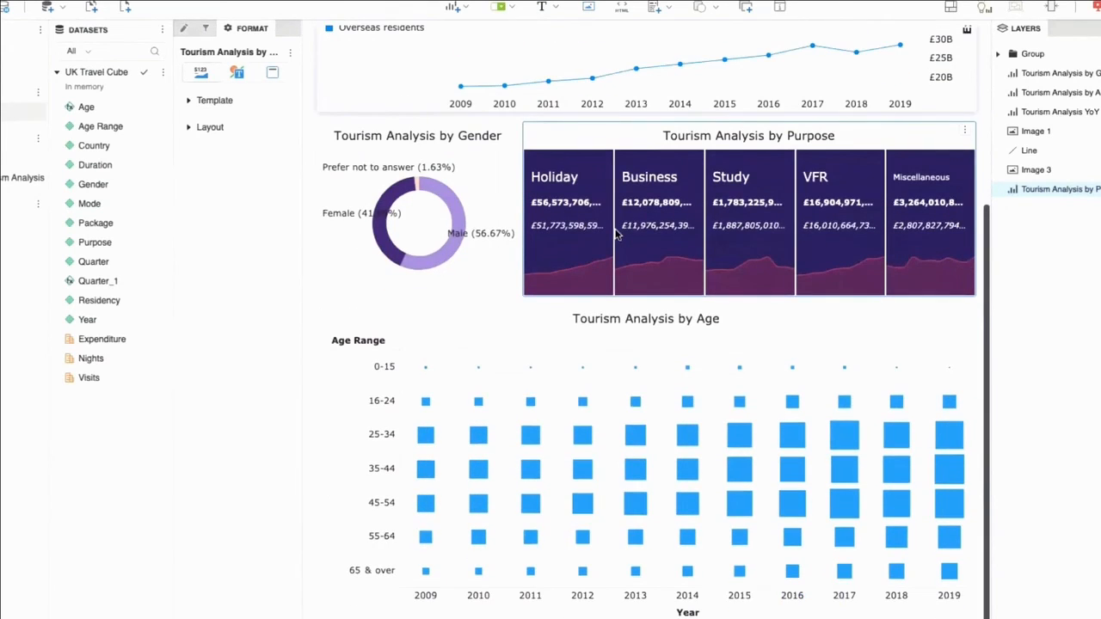
scroll(615, 234, "up", 5)
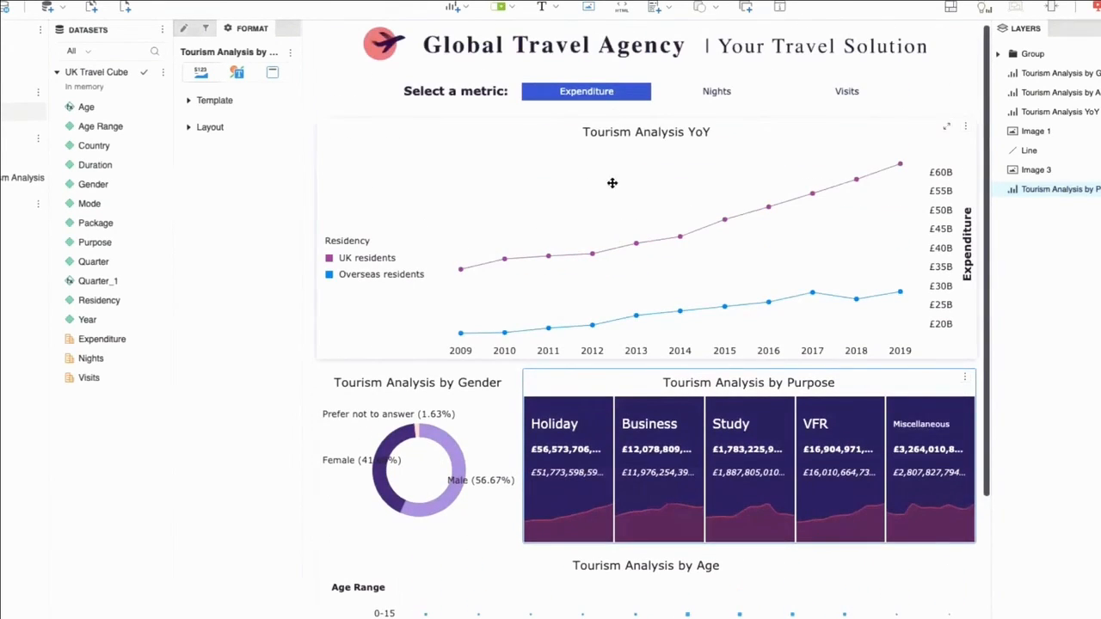
left_click(718, 92)
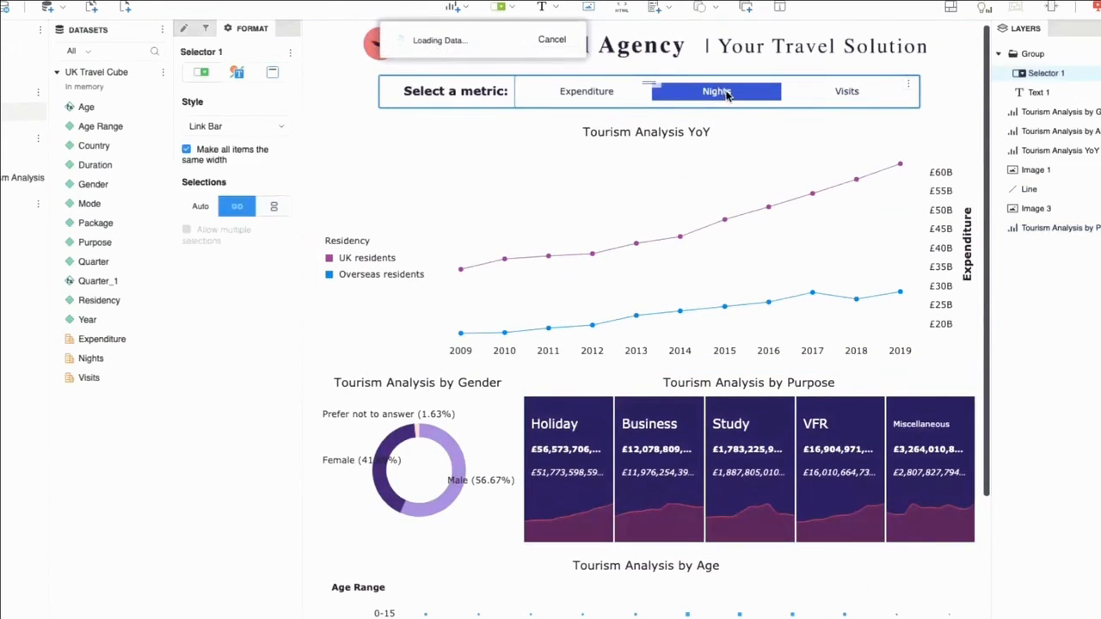
Switch the dossier's metric selector to Visits and look through that page and the two tourism analysis pages that follow it
left_click(841, 93)
scroll(517, 352, "down", 4)
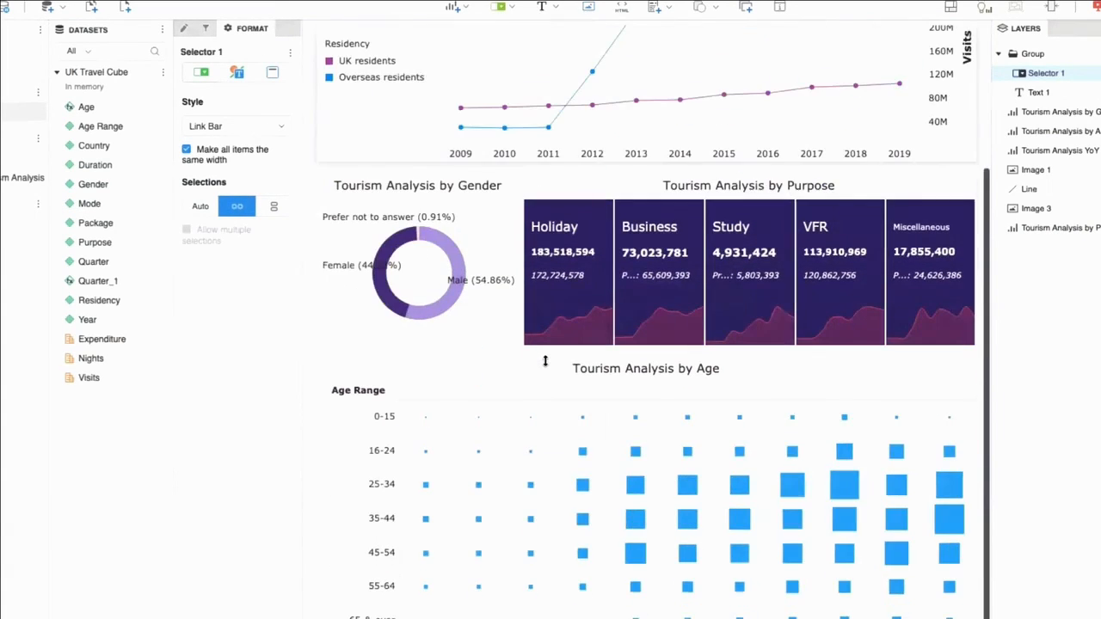
left_click(17, 138)
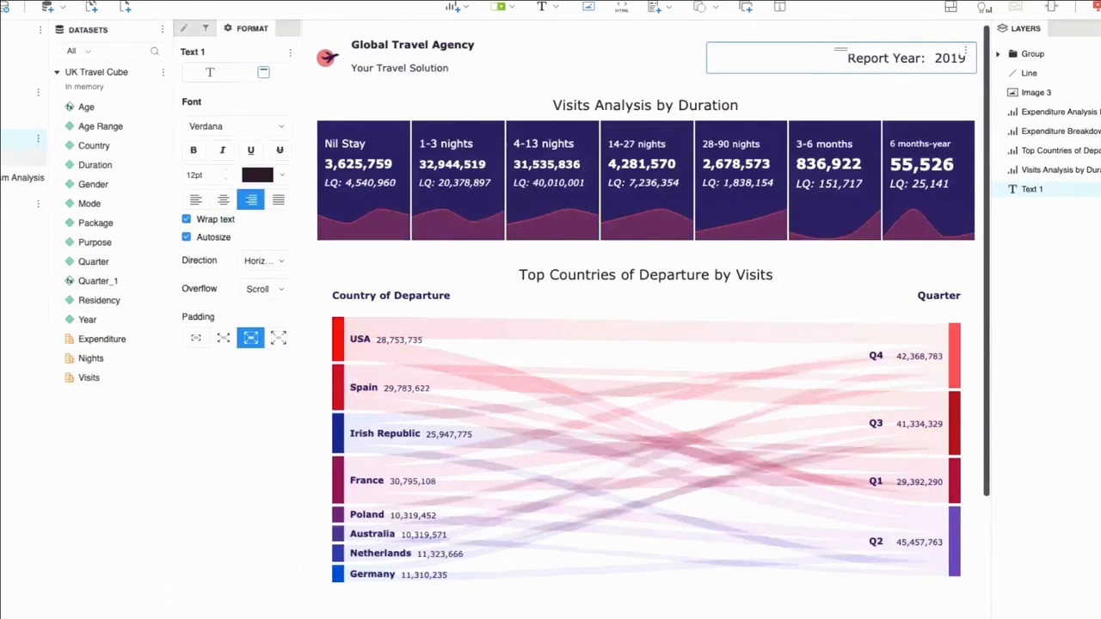
scroll(533, 395, "down", 1)
scroll(533, 395, "down", 3)
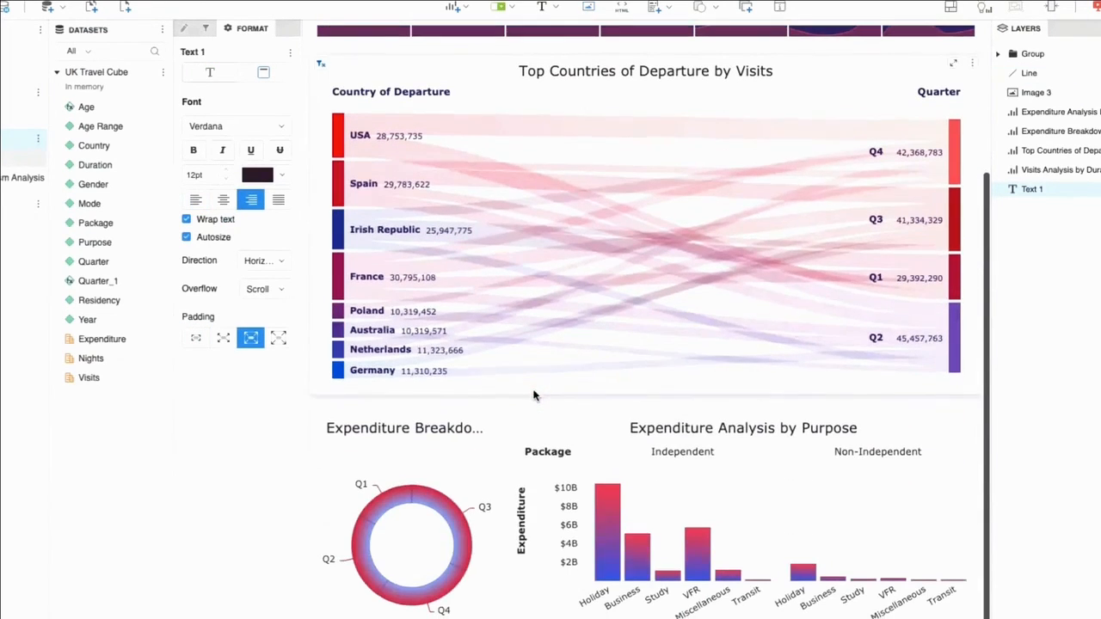
left_click(19, 177)
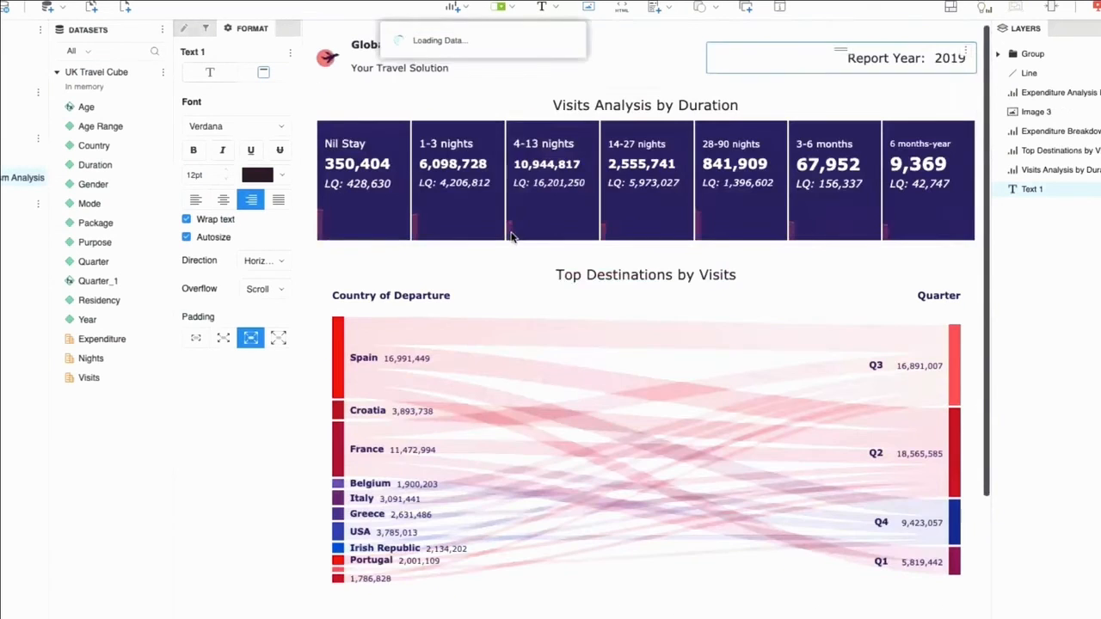
scroll(507, 309, "down", 3)
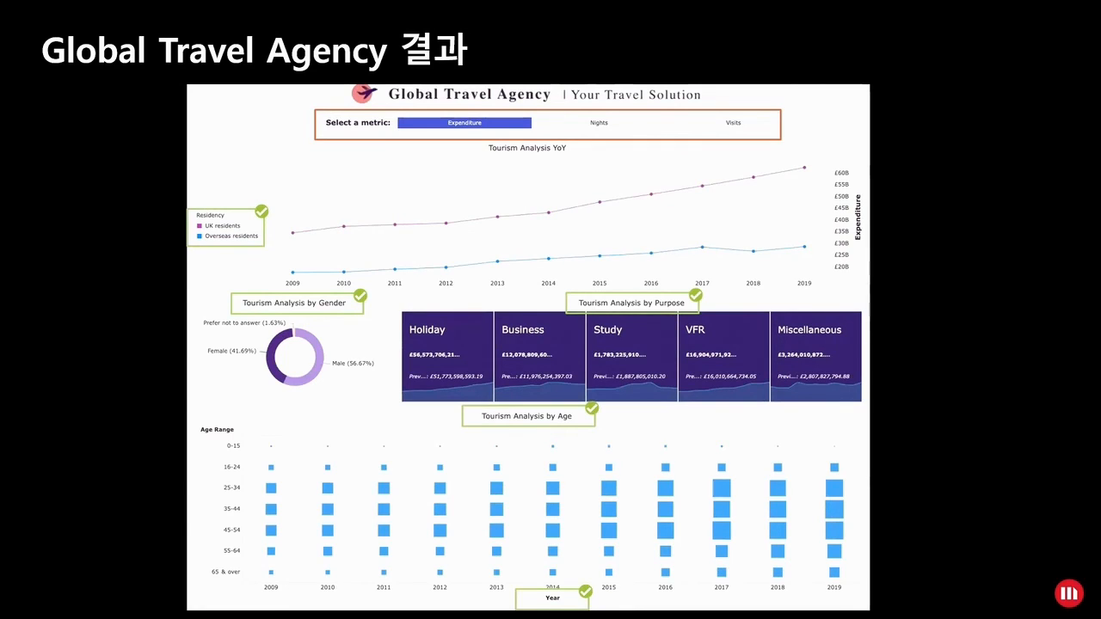
key("Right")
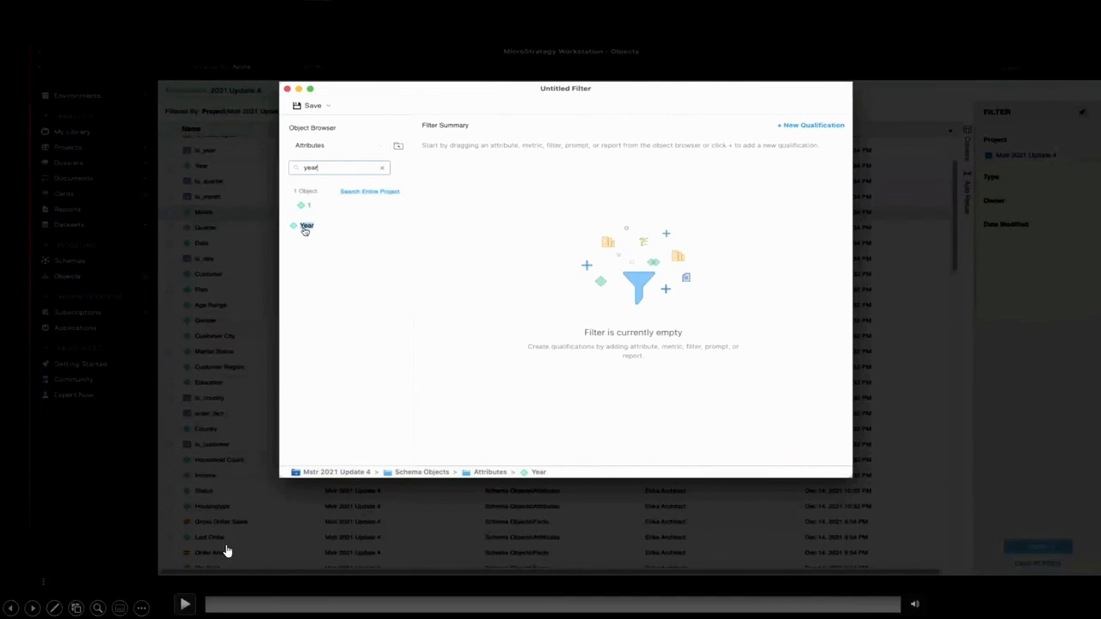
Set the default answer of the Year attribute element prompt to the years 2017 and 2016
left_click(367, 380)
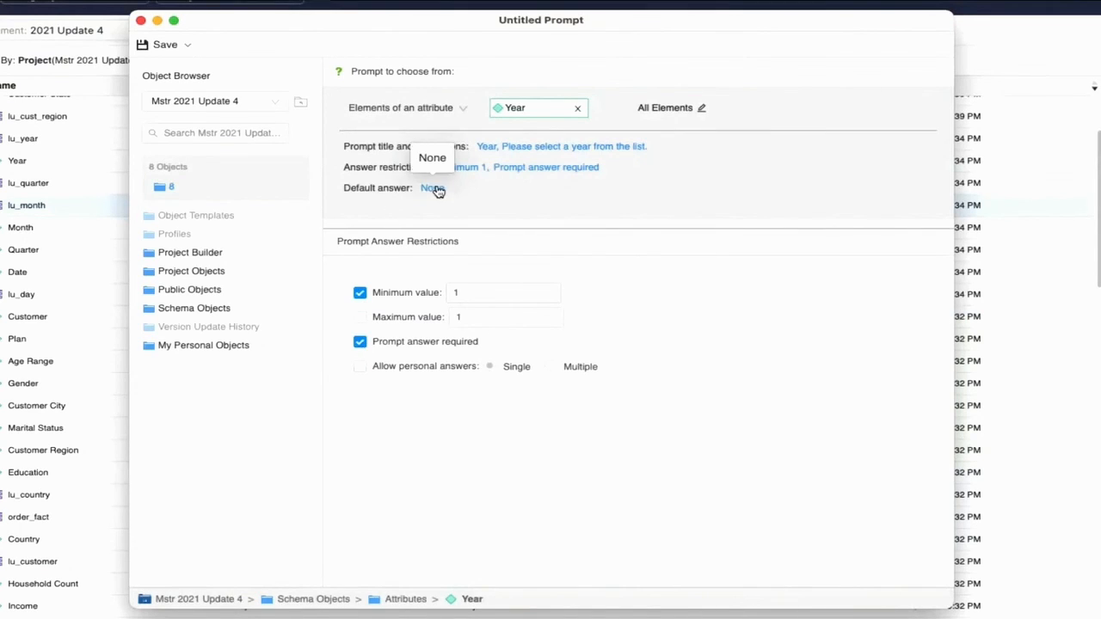
left_click(364, 428)
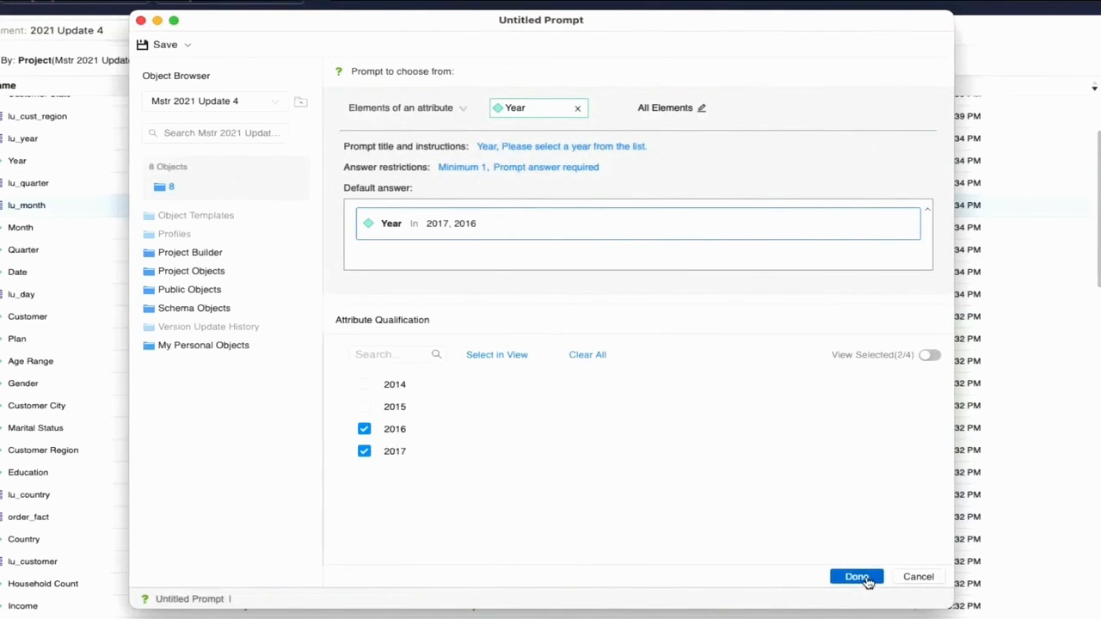
left_click(867, 582)
Save the prompt as Prompt for Year in the Public Objects Filters folder
left_click(143, 44)
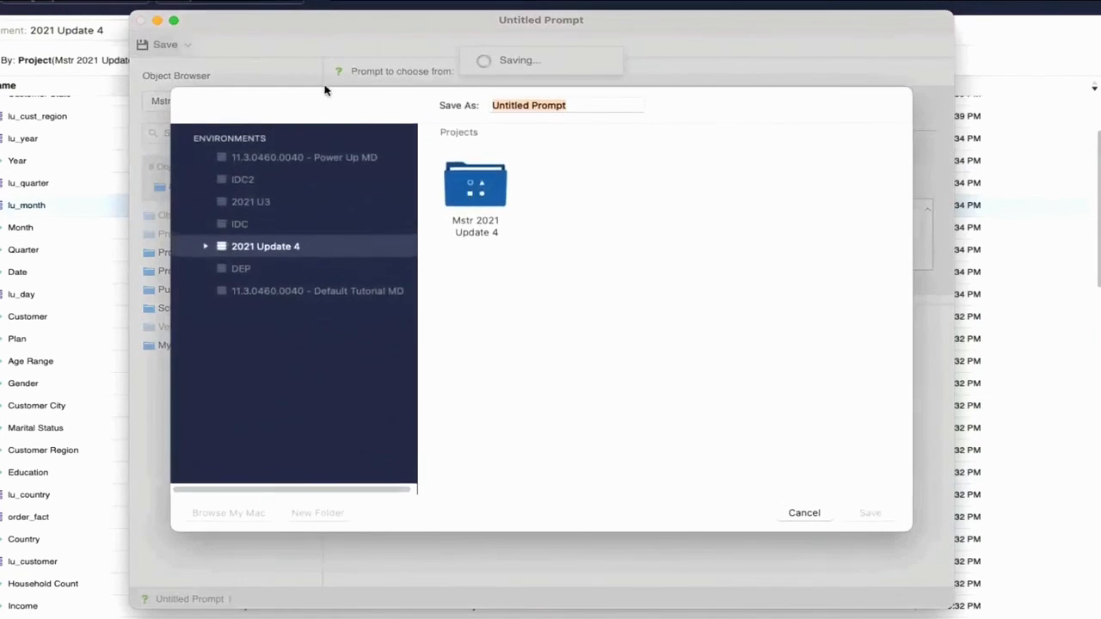
type("Promp")
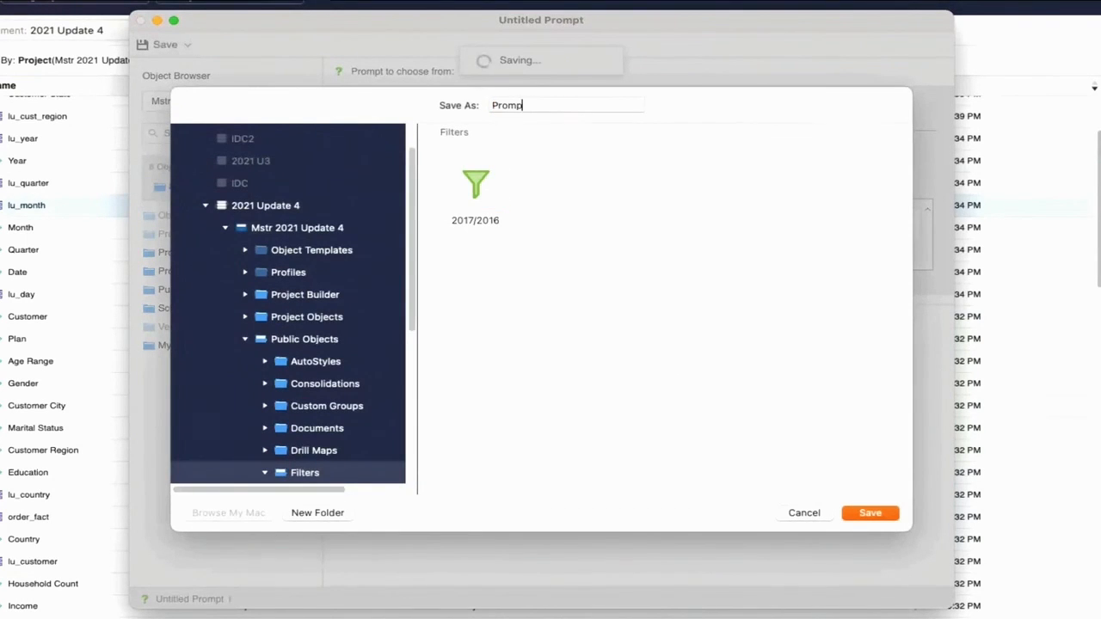
type("t for Year")
key("Return")
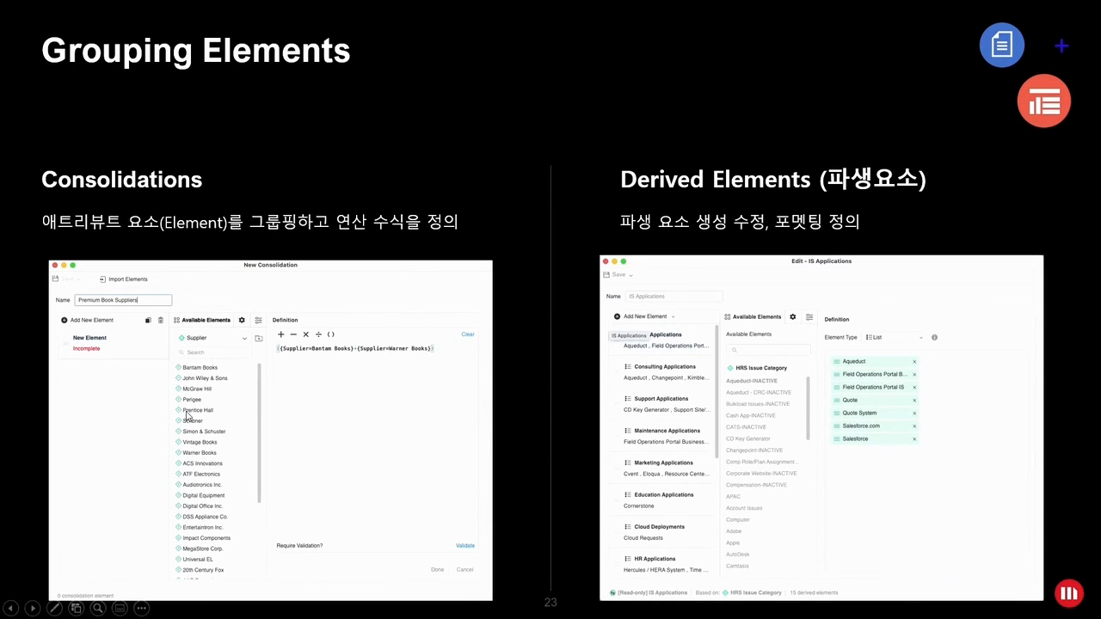
key("ctrl+l")
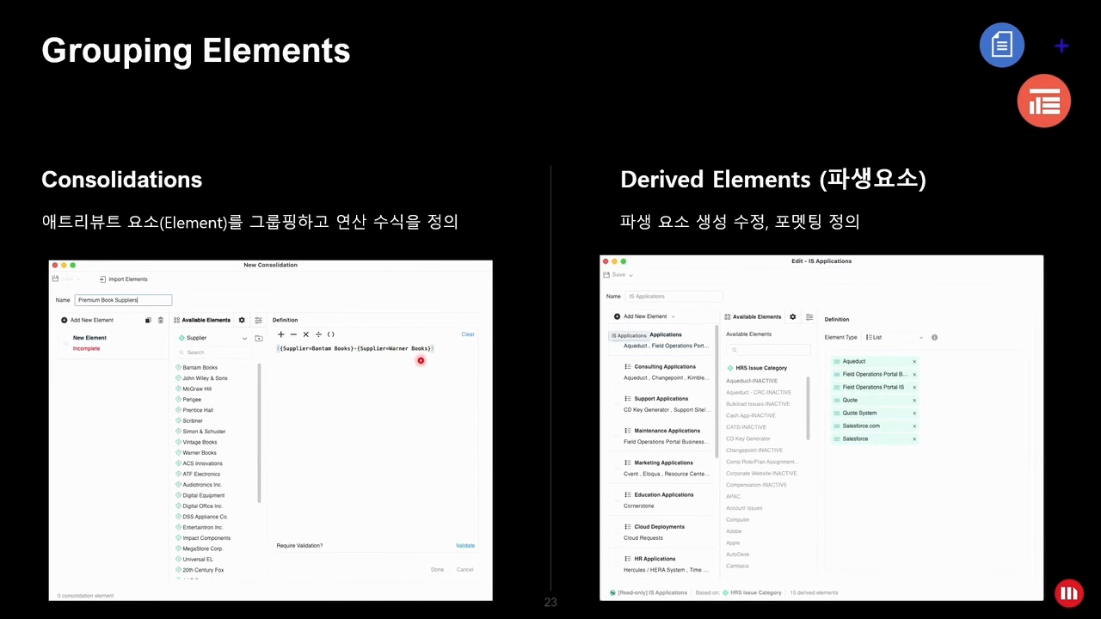
key("ctrl+l")
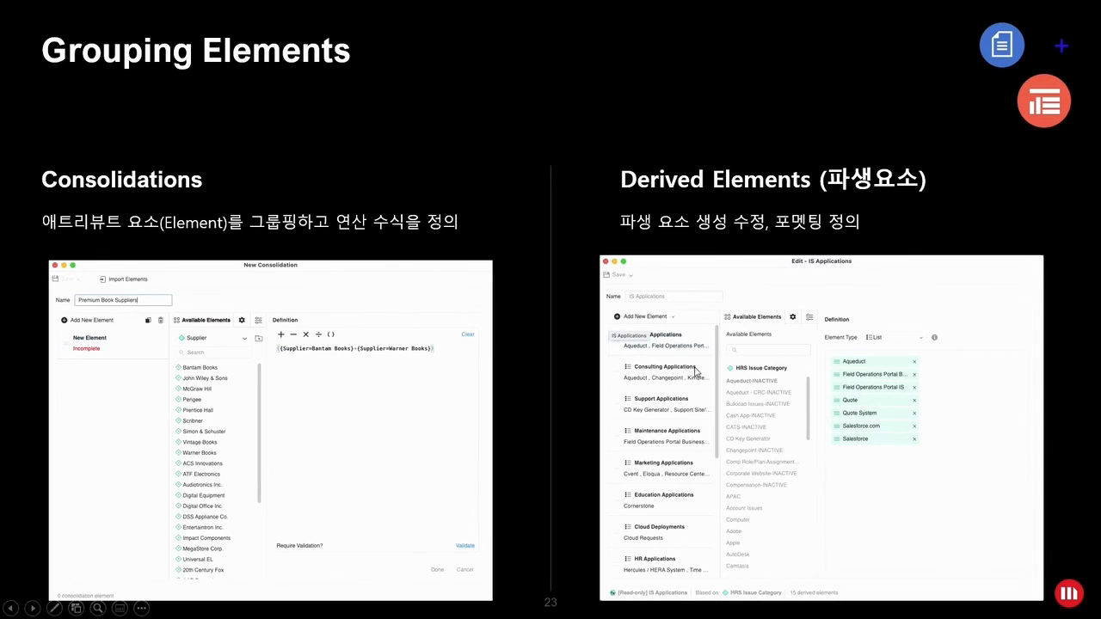
key("ctrl+l")
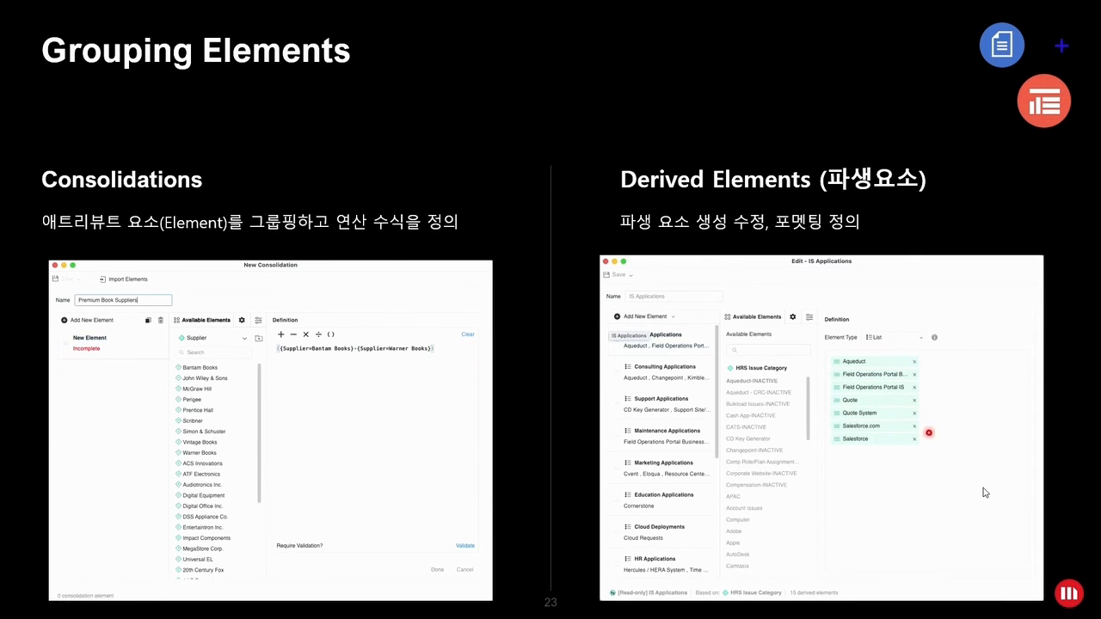
key("ctrl+l")
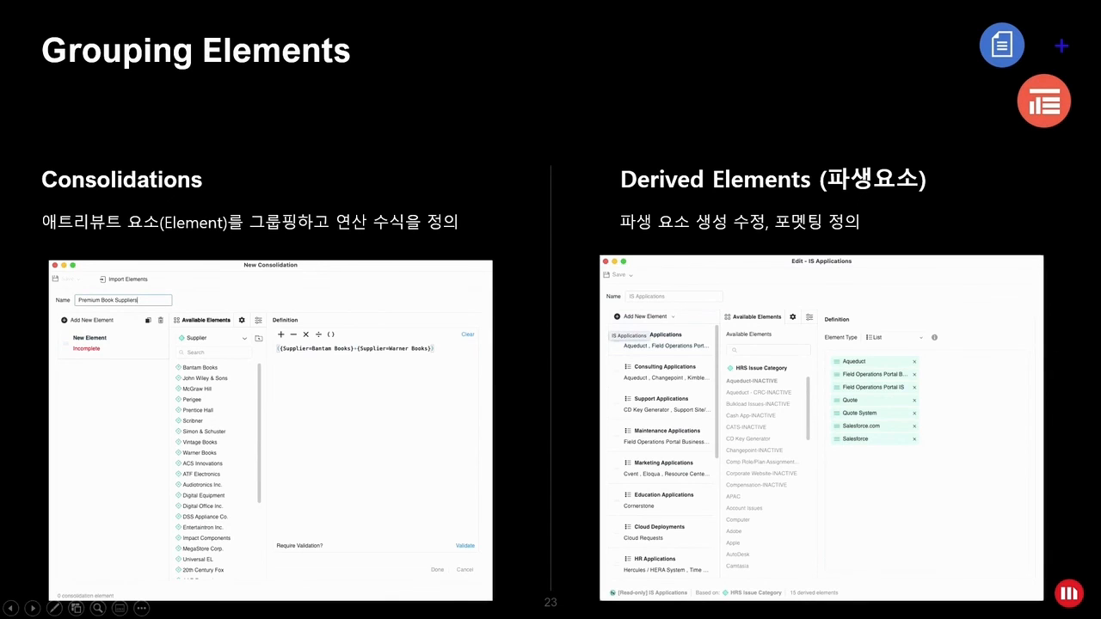
key("Right")
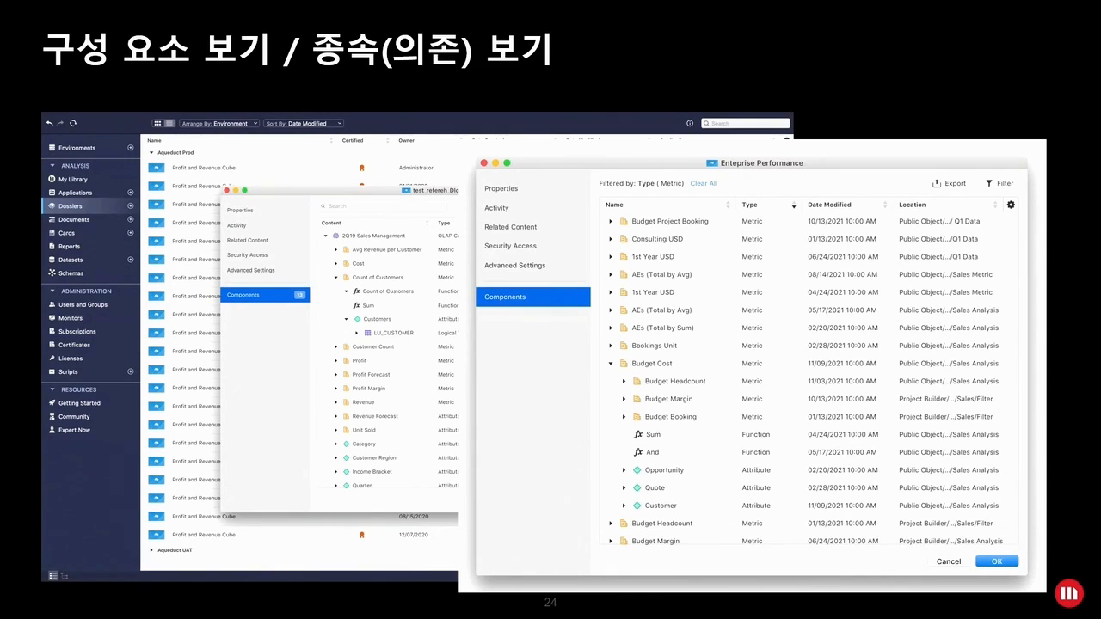
key("Right")
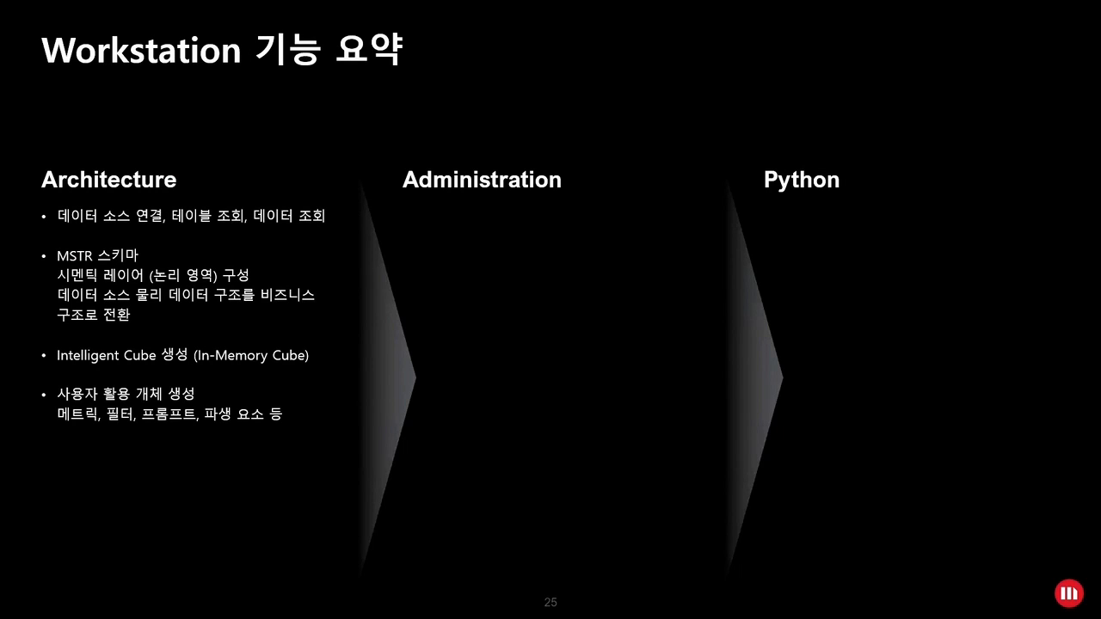